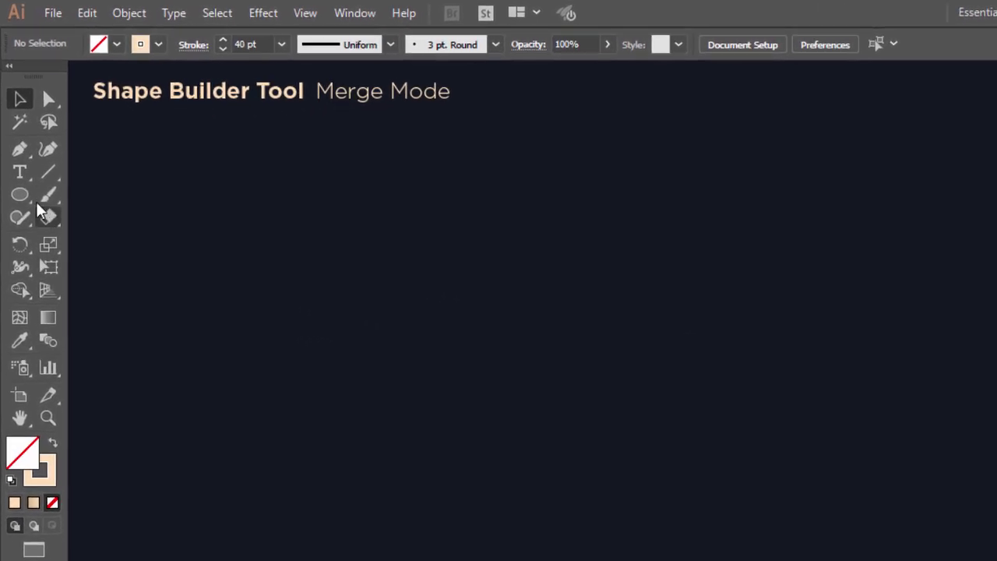
Draw a large circle with a 40 pt stroke and place a smaller copy overlapping its right edge.
left_click_drag(498, 322, 649, 446)
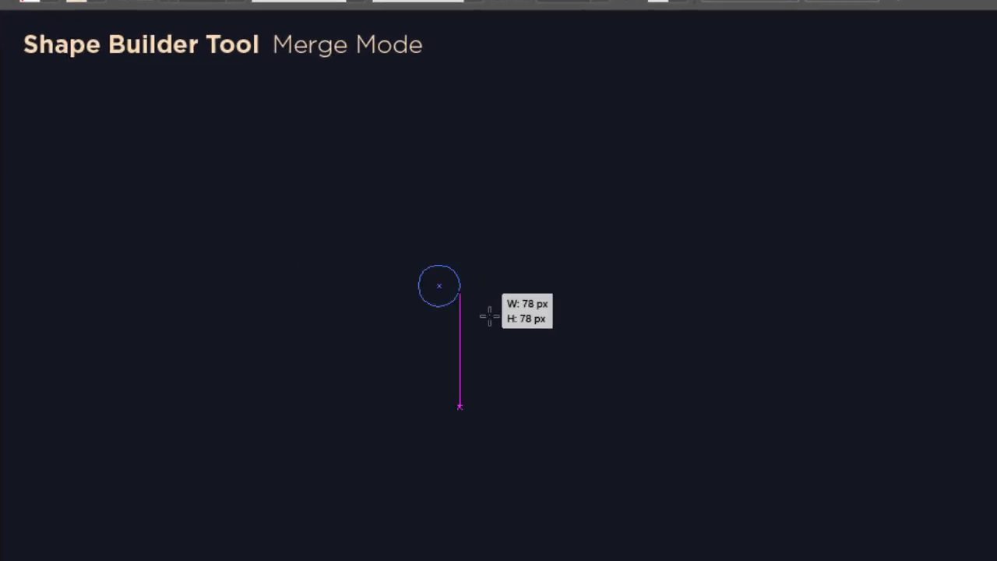
left_click_drag(567, 387, 606, 402)
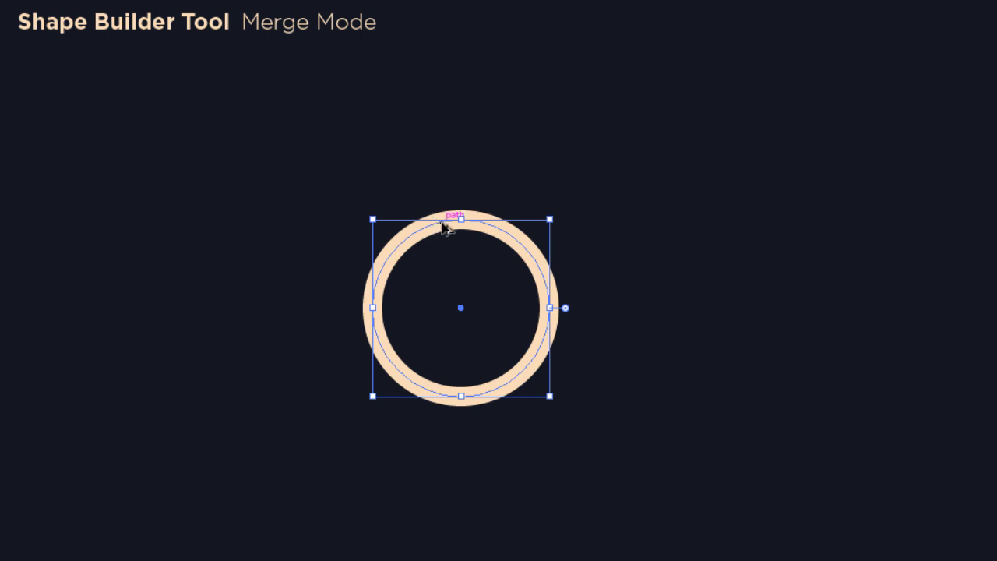
left_click_drag(444, 226, 719, 250)
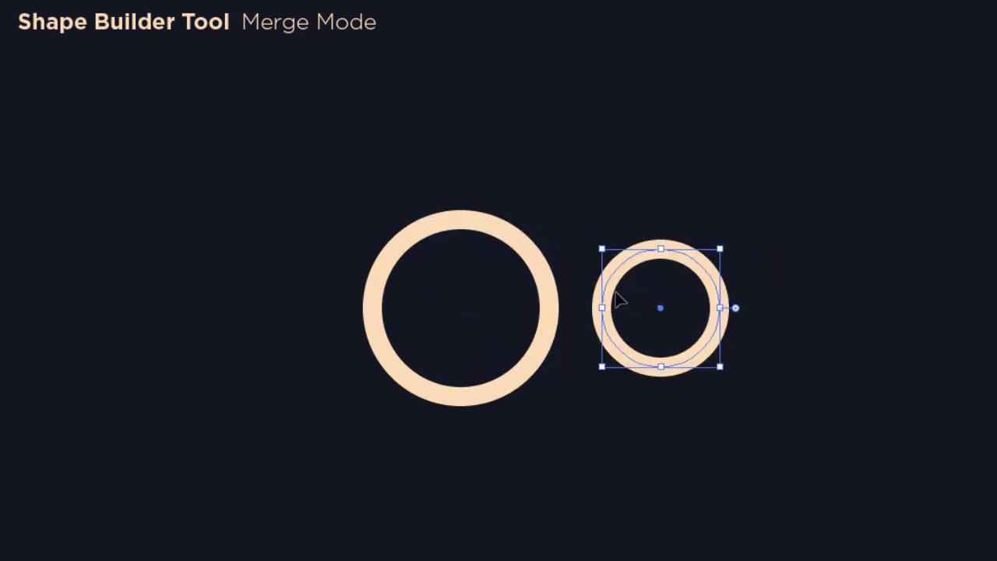
left_click_drag(605, 294, 512, 294)
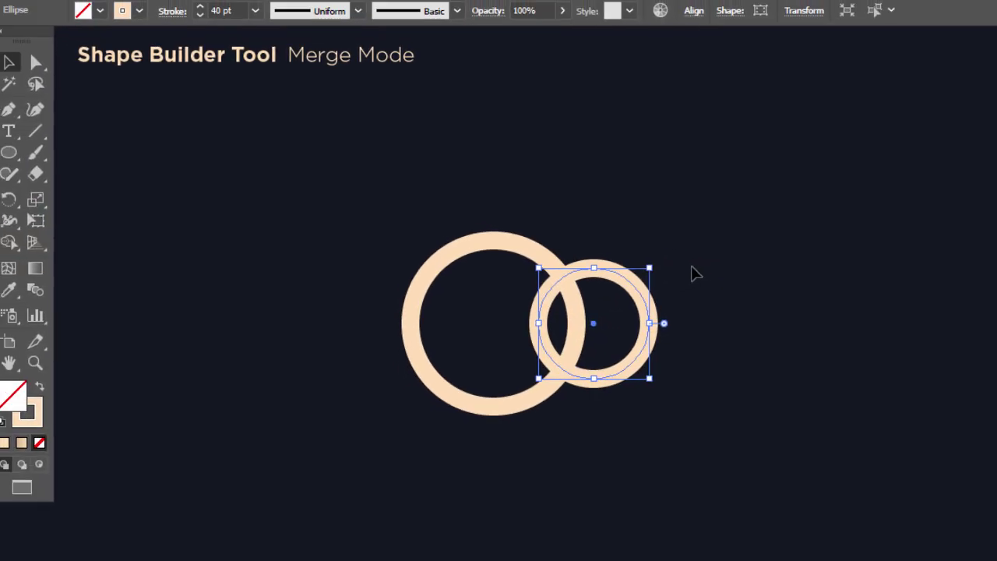
left_click(696, 273)
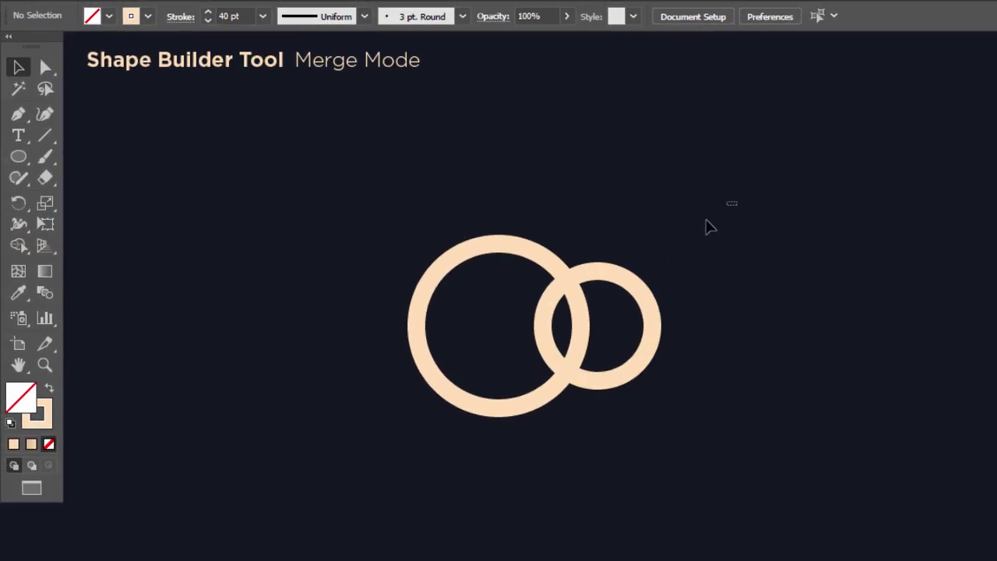
Select both outlined circles and merge all their regions into one shape with the Shape Builder tool.
left_click_drag(736, 201, 369, 425)
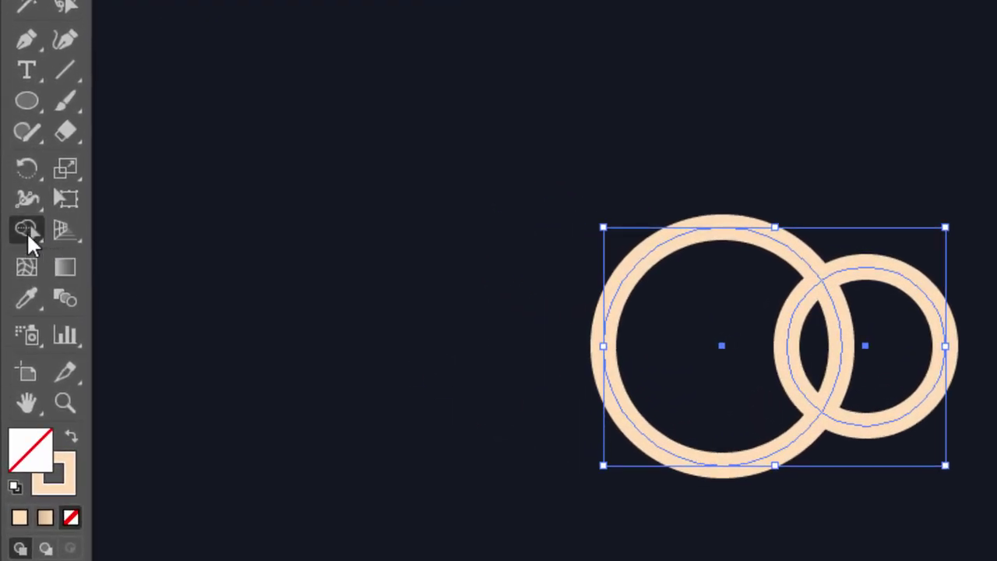
left_click(27, 230)
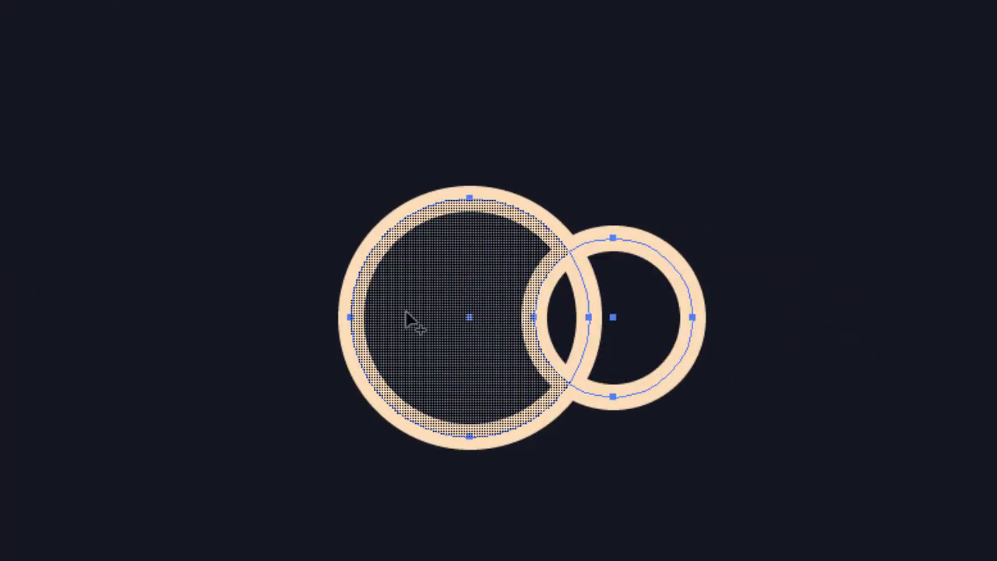
left_click_drag(402, 320, 613, 319)
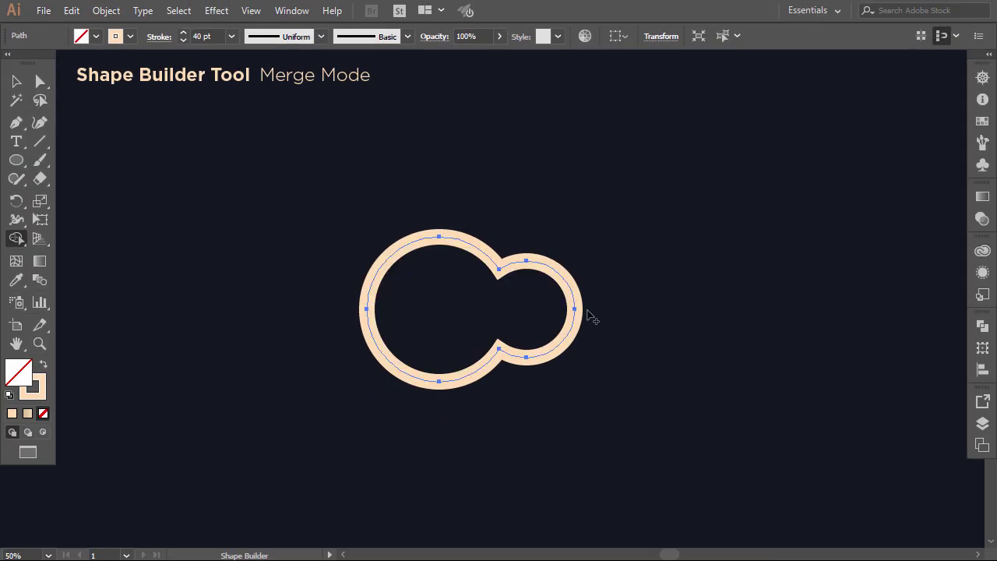
Swap the merged shape's fill and stroke colours to make it solid, and move it slightly to the right.
left_click(16, 81)
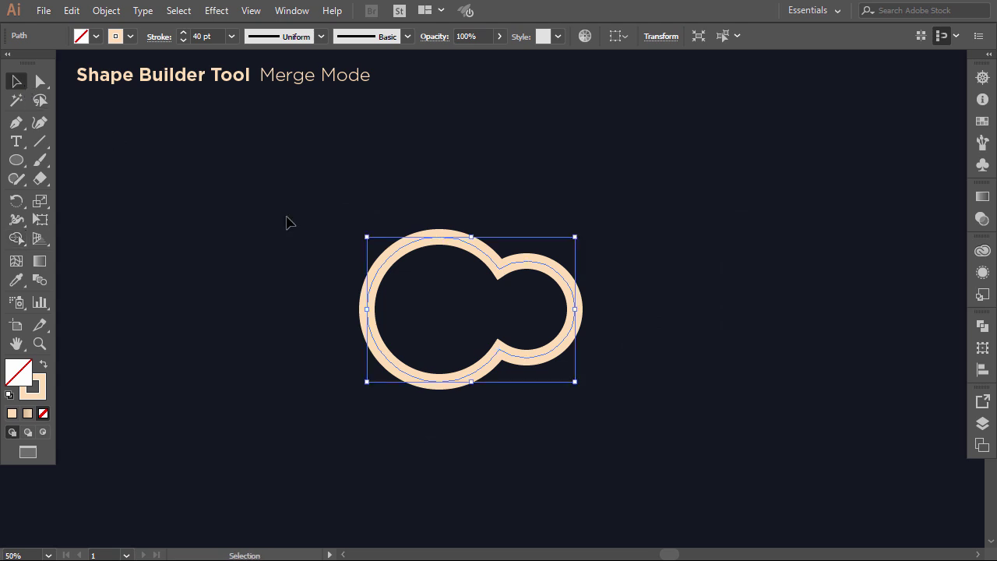
left_click(46, 365)
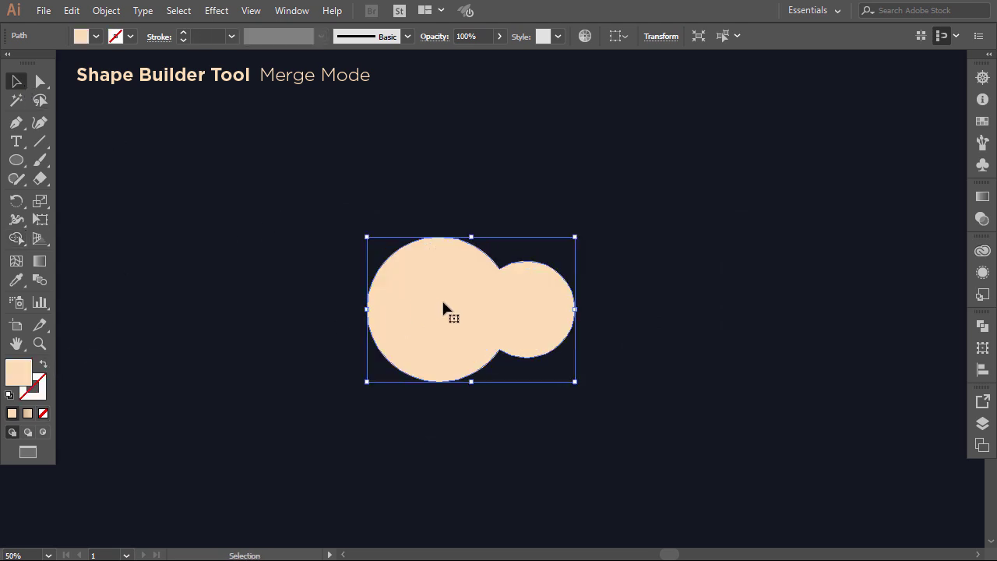
mouse_move(443, 307)
left_mouse_down()
mouse_move(369, 287)
mouse_move(394, 305)
mouse_move(473, 305)
left_mouse_up()
left_click(666, 307)
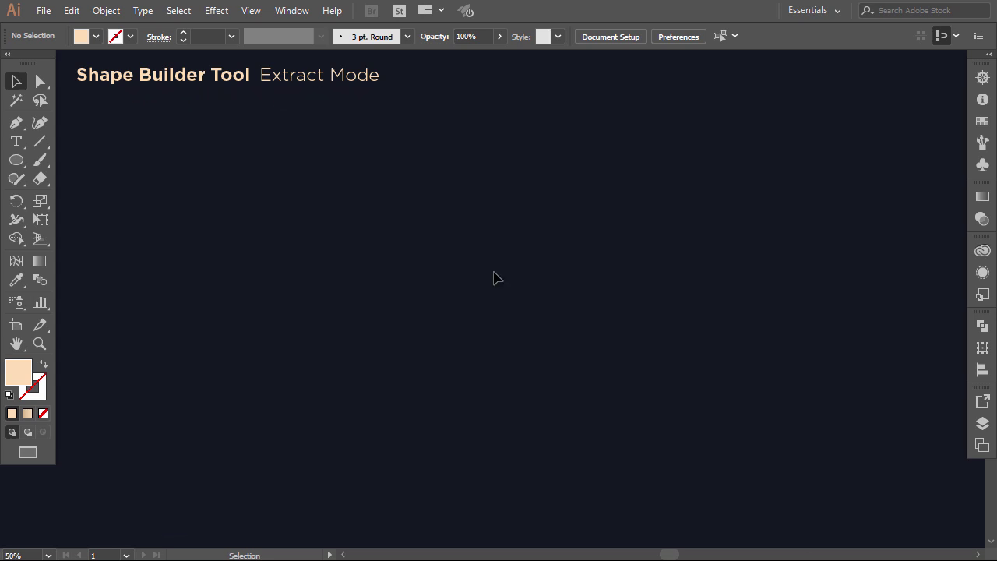
Draw a filled circle and place a same-size duplicate overlapping it horizontally.
left_click(19, 162)
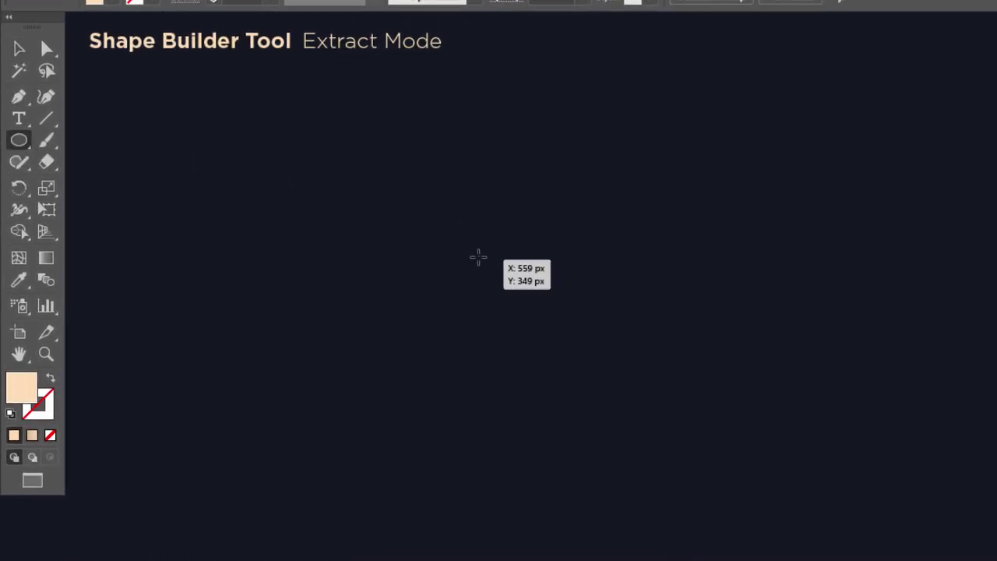
left_click_drag(470, 210, 578, 321)
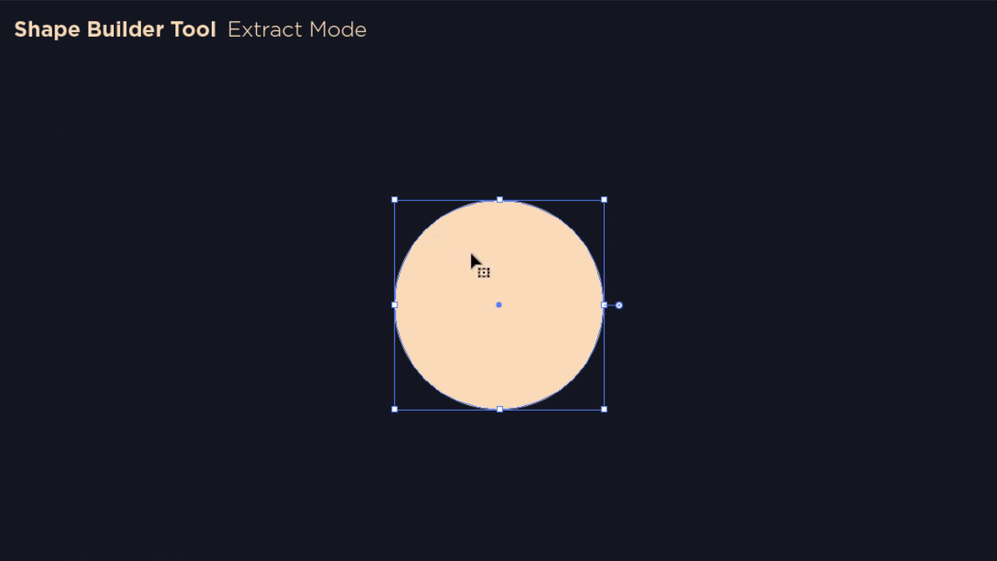
left_click_drag(491, 262, 564, 265)
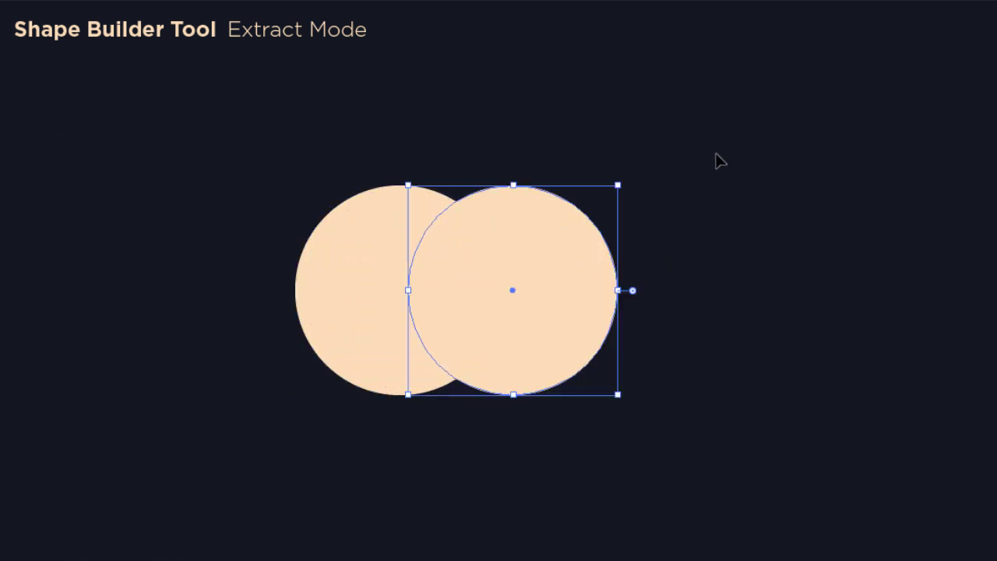
Select both filled circles and extract their lens-shaped overlap as a separate shape with the Shape Builder tool.
left_click_drag(717, 153, 320, 379)
key("shift+m")
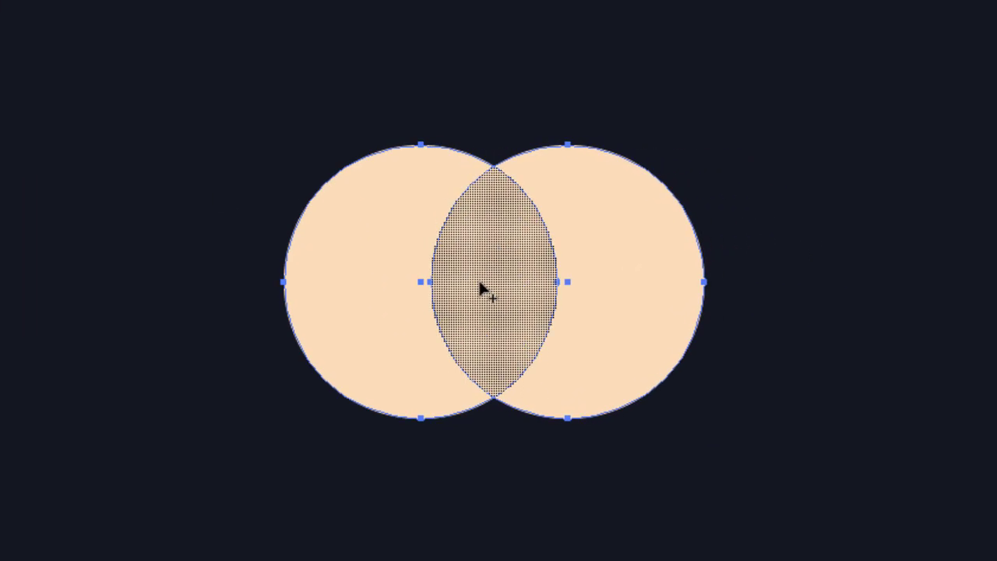
left_click(589, 296)
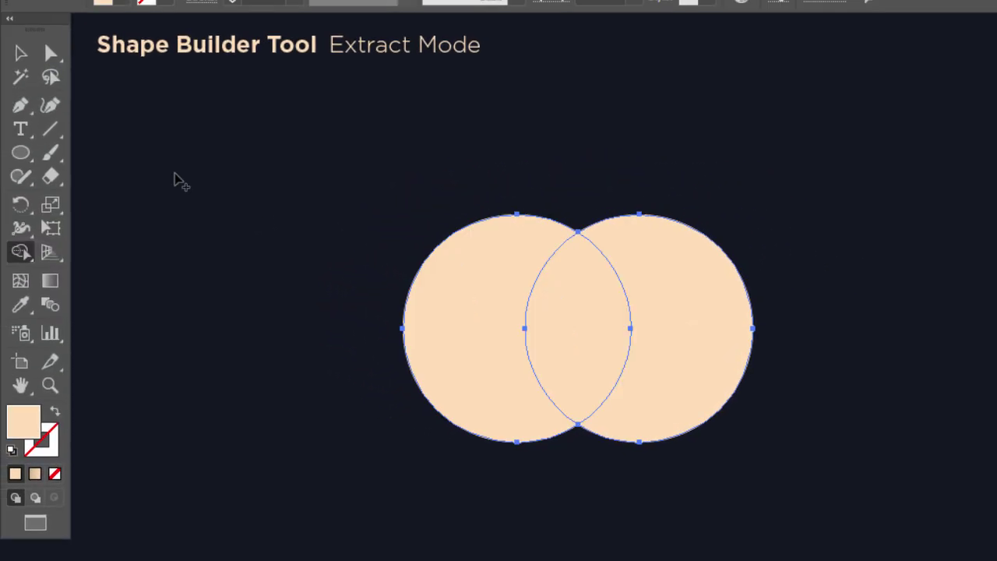
Move the extracted lens shape out to the right of the two circles.
left_click(20, 52)
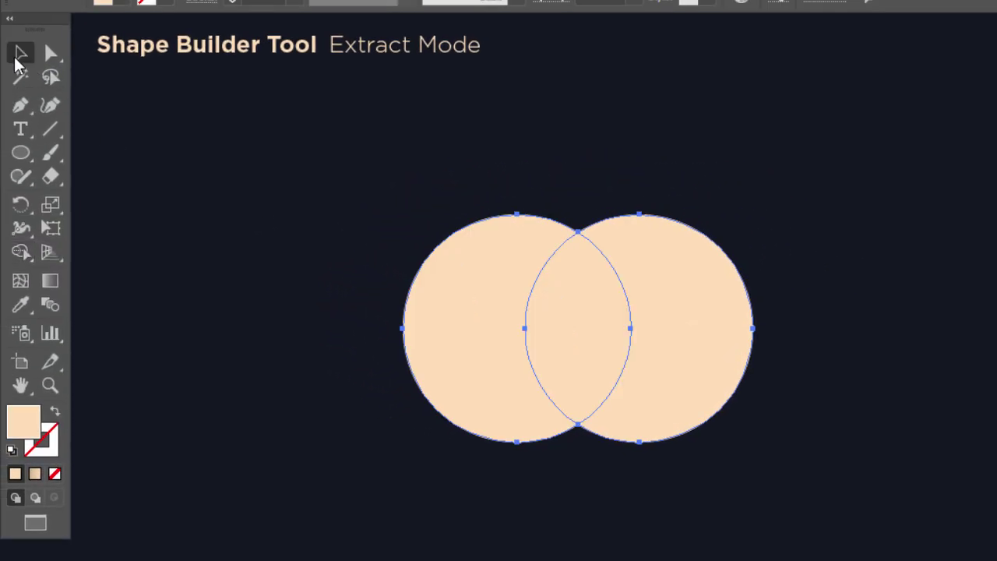
left_click(166, 179)
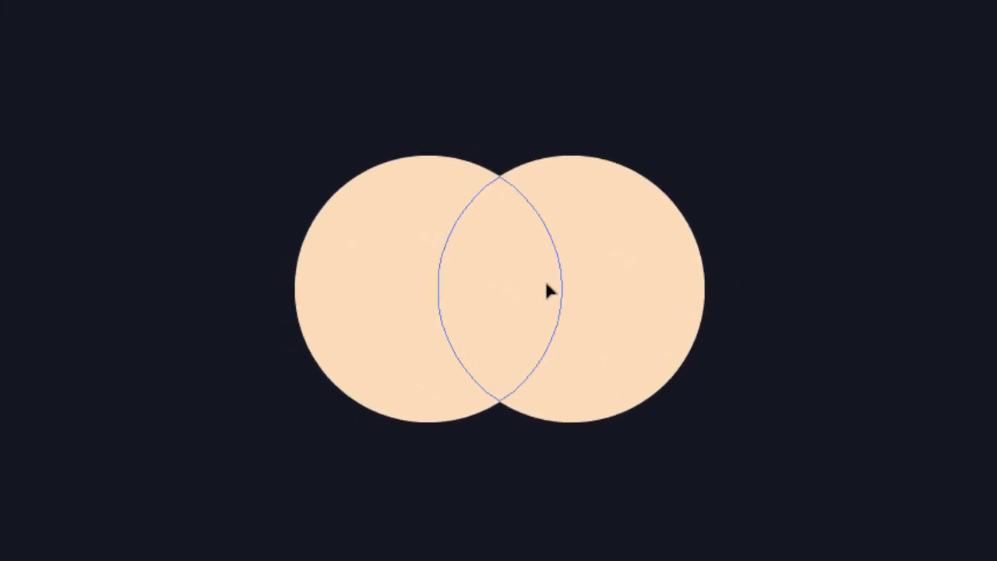
left_click_drag(549, 290, 678, 285)
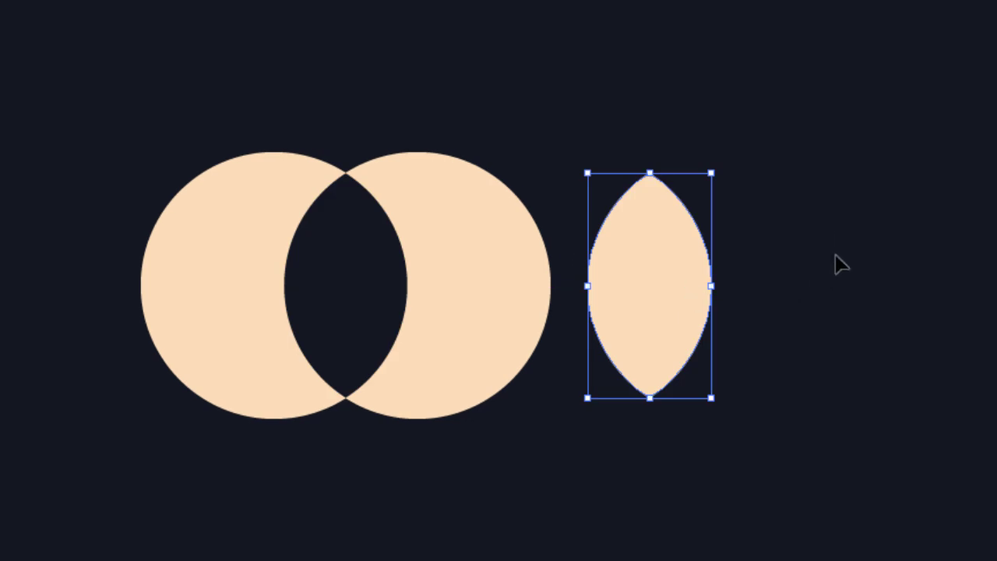
left_click(841, 264)
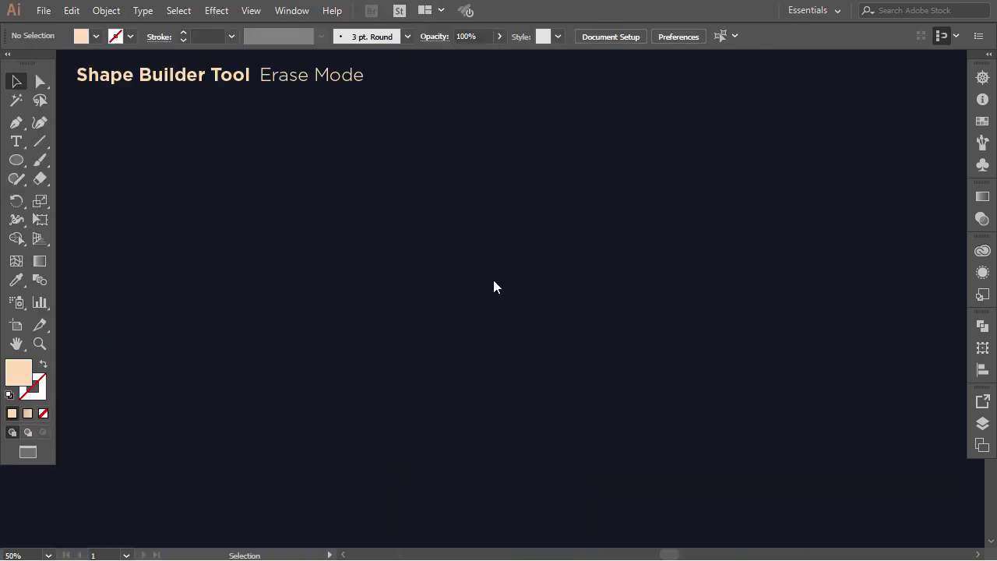
Draw a filled circle, move it slightly down, and place a horizontally offset duplicate overlapping it by more than half.
left_click(17, 159)
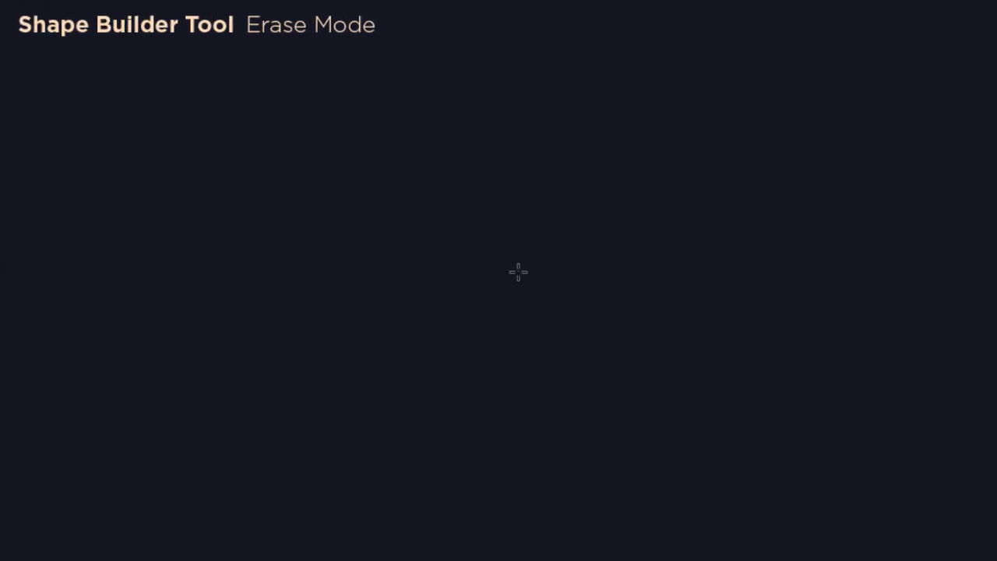
left_click_drag(594, 272, 644, 294)
left_click_drag(567, 294, 630, 305)
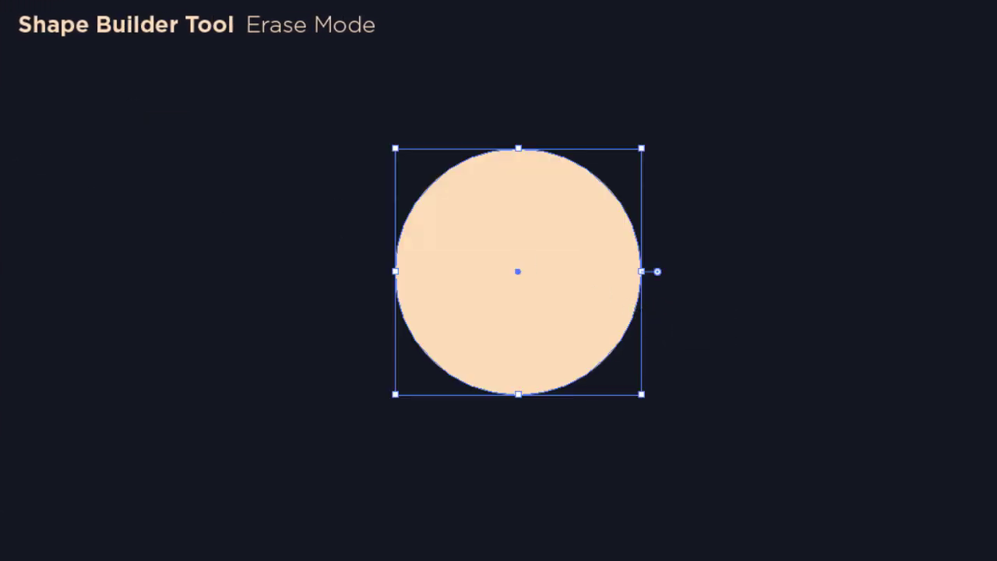
left_click_drag(496, 188, 502, 204)
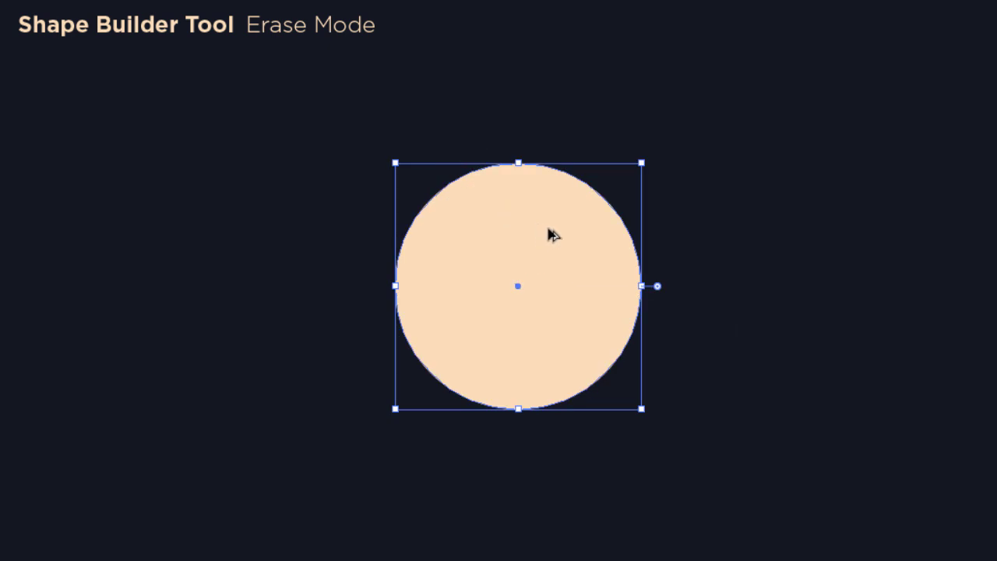
left_click_drag(549, 233, 629, 234)
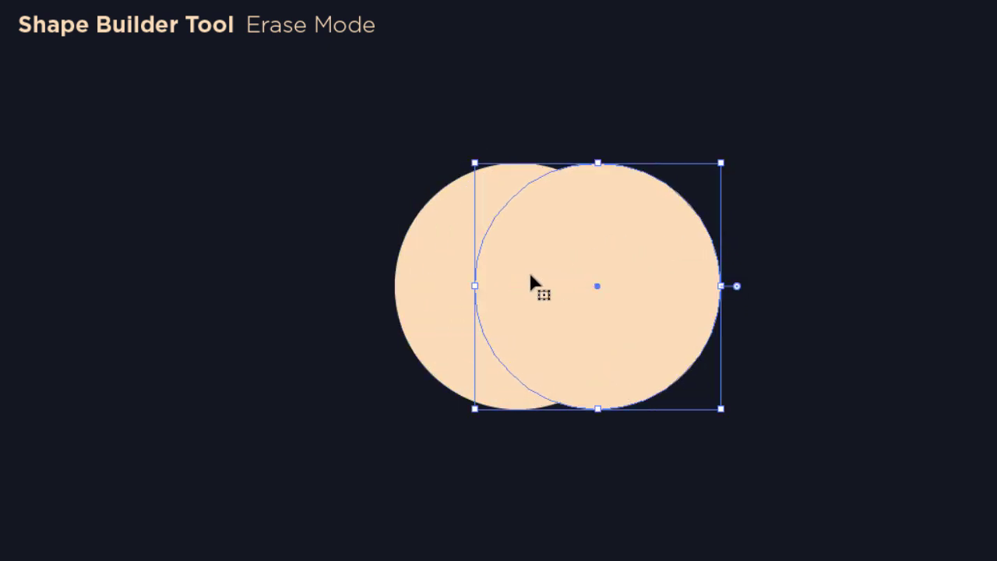
Select both circles and erase the whole right-hand circle, including the overlap, with the Shape Builder tool to leave a crescent.
left_click_drag(363, 165, 783, 352)
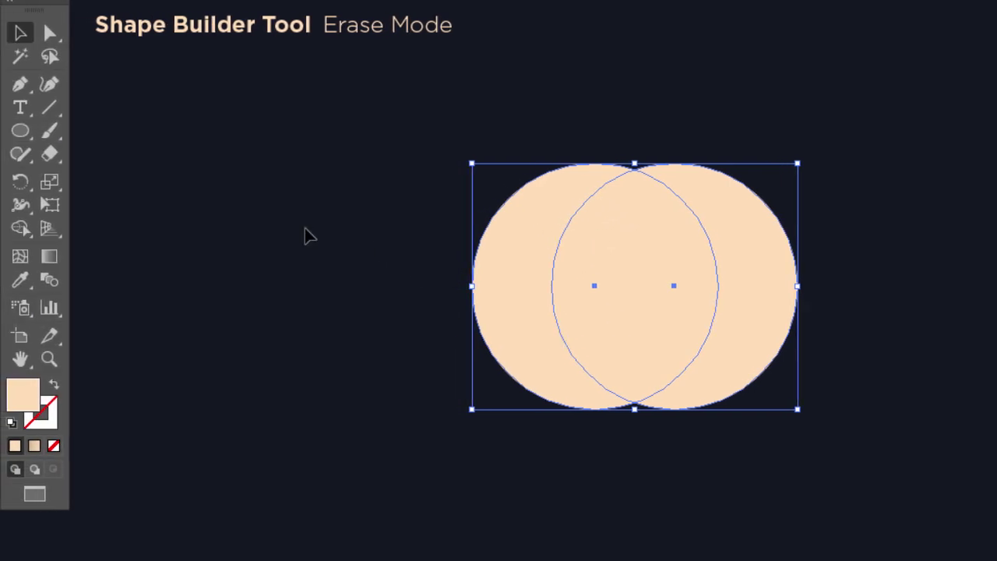
left_click(21, 228)
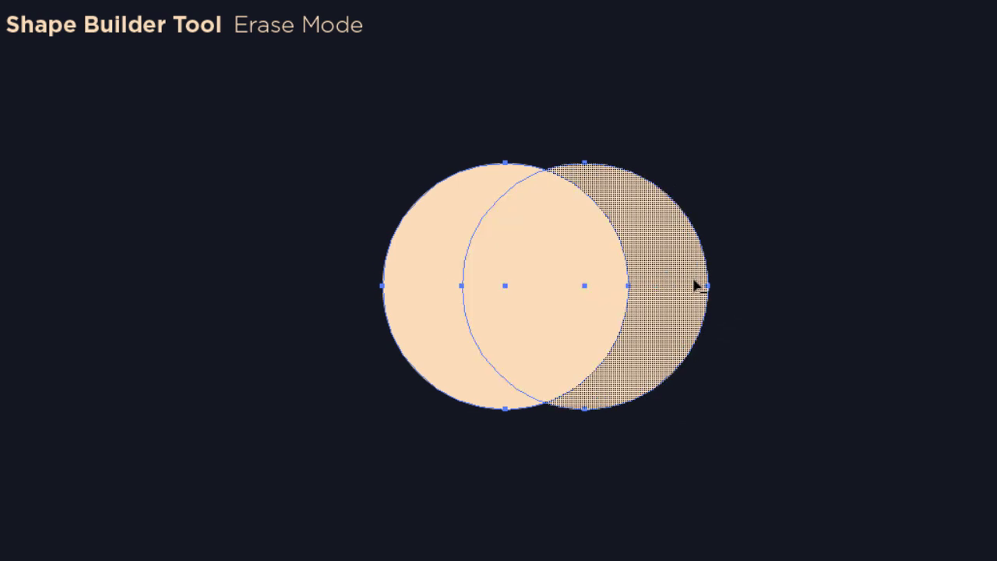
left_click_drag(726, 281, 528, 283)
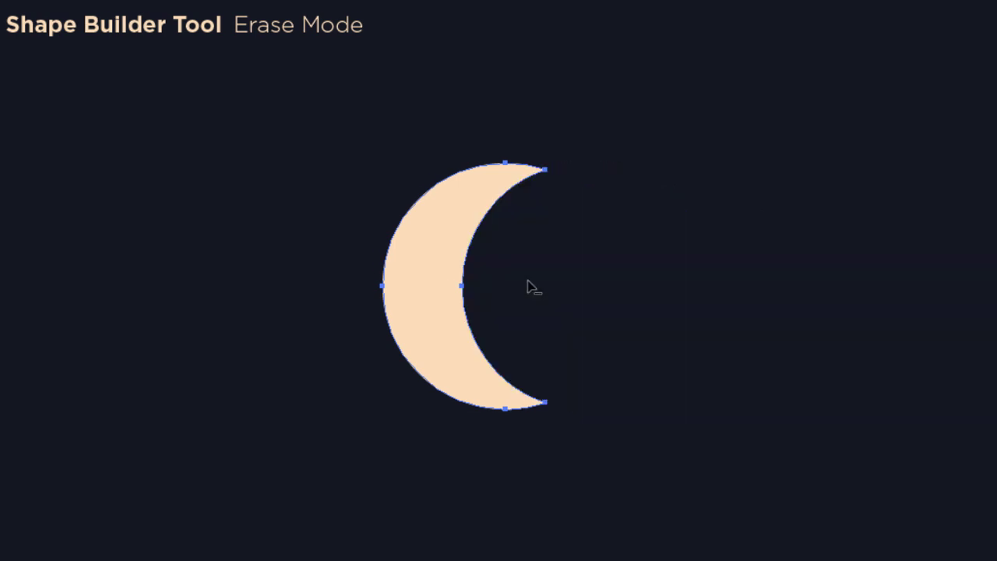
left_click(16, 81)
left_click(195, 160)
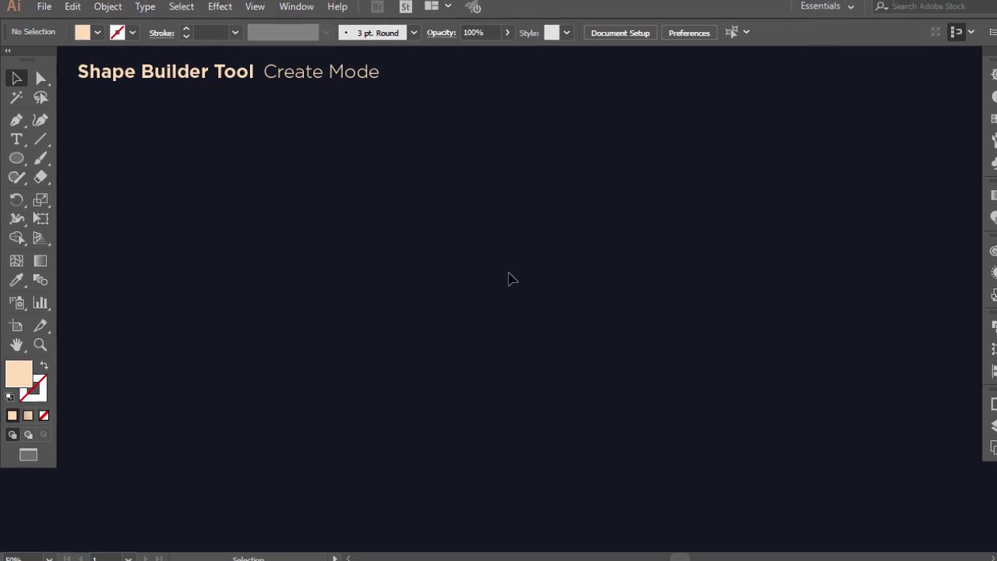
Draw a filled circle and duplicate it into a two-by-two grid of circles touching edge to edge.
left_click(18, 144)
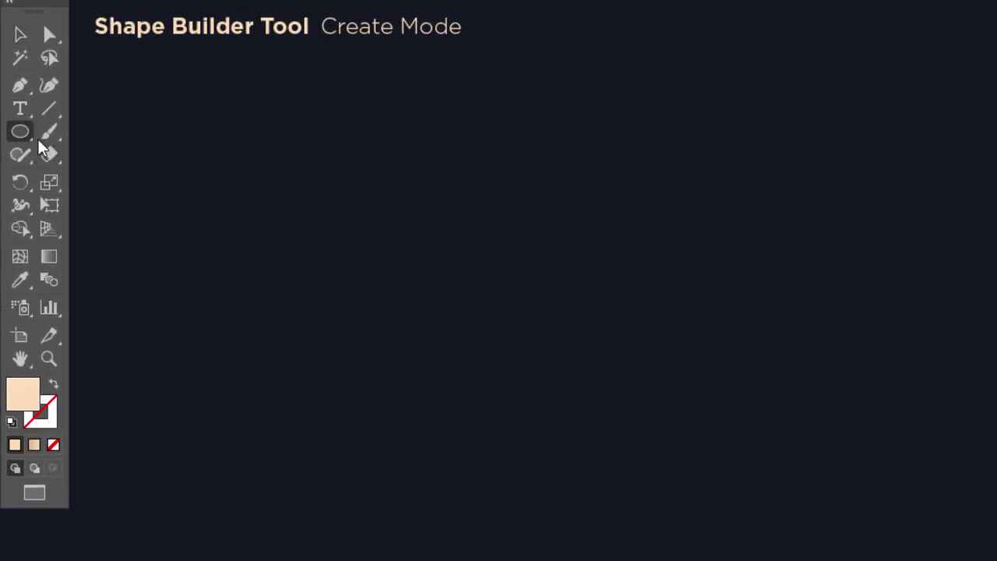
left_click_drag(427, 195, 586, 306)
left_click_drag(486, 261, 637, 238)
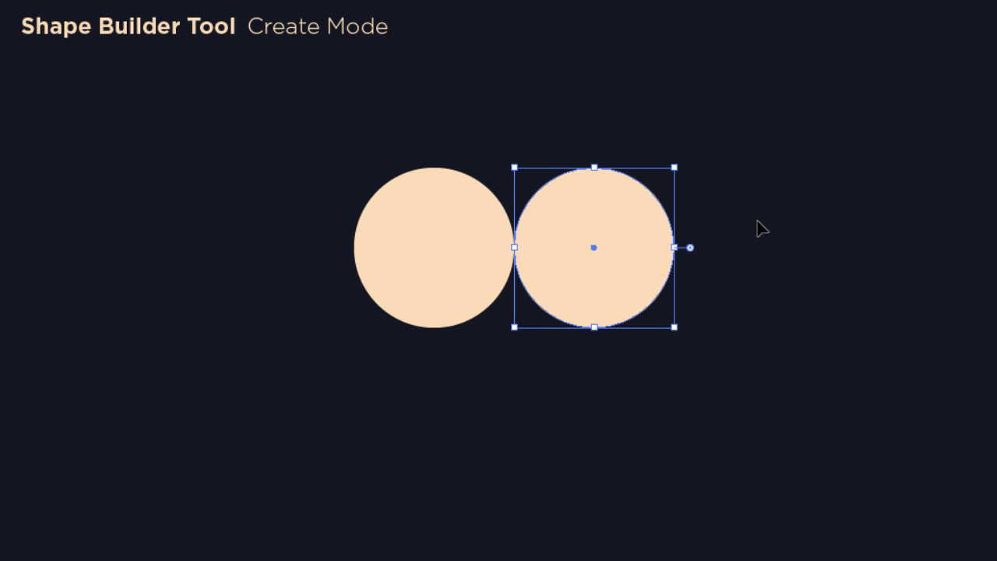
left_click_drag(758, 218, 412, 274)
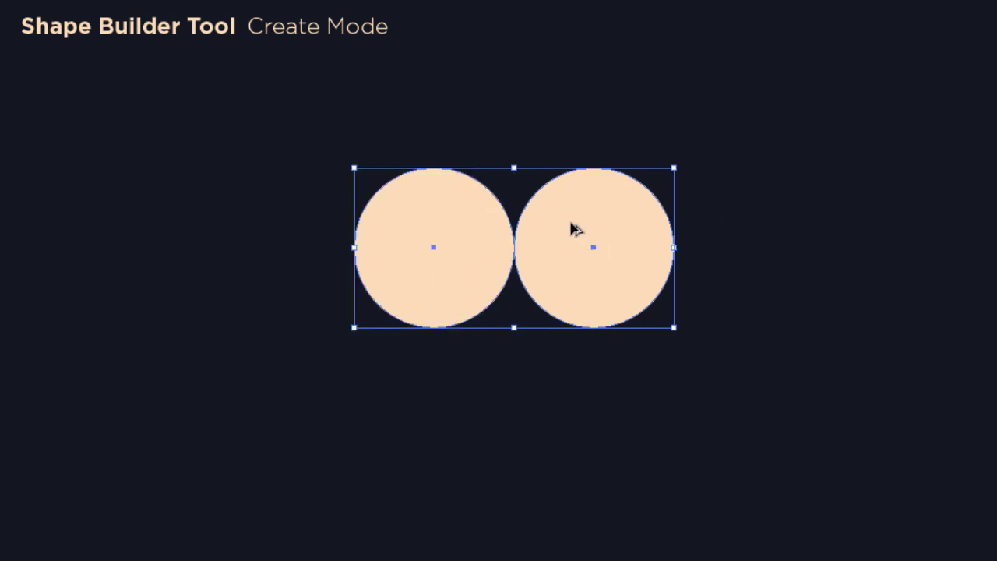
left_click_drag(573, 237, 571, 377)
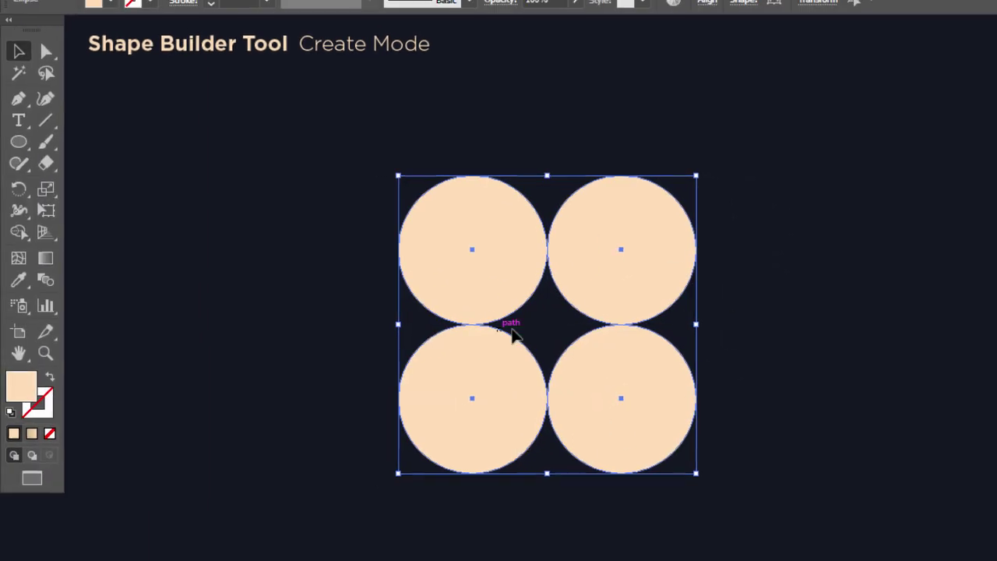
Create a new filled shape from the empty gap between the four circles with the Shape Builder tool.
left_click(19, 231)
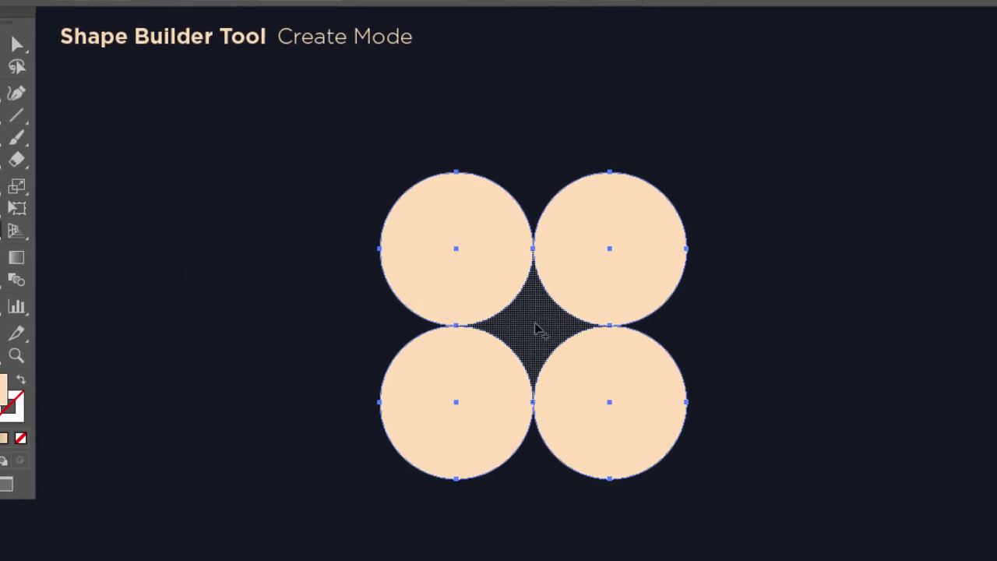
left_click(545, 327)
key("v")
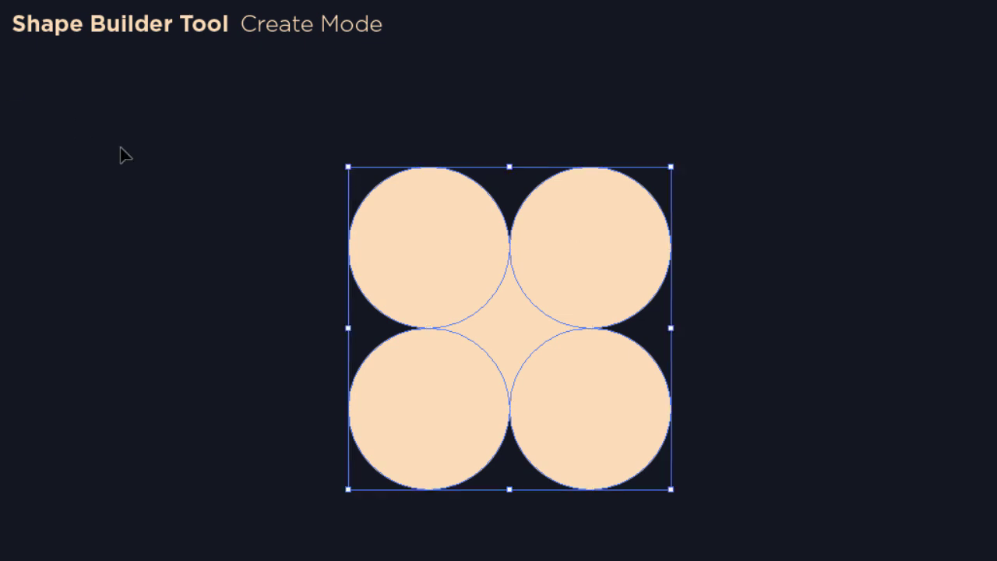
Delete the two upper circles of the grid, keeping the shape created in the central gap.
left_click(256, 133)
left_click_drag(272, 132, 621, 200)
key("Delete")
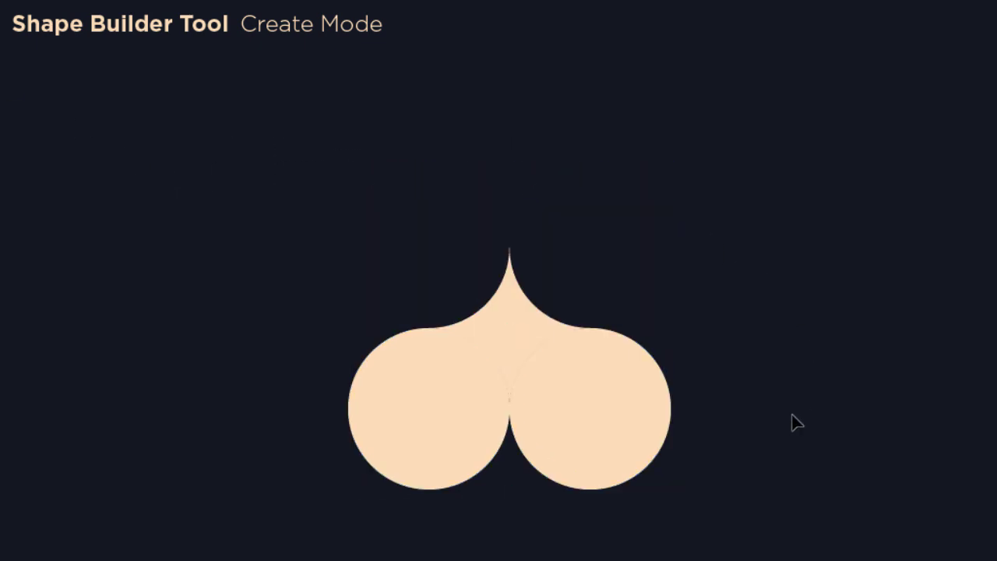
Delete the two remaining circles together with the shape created in the gap between them.
left_click_drag(741, 427, 384, 492)
key("Delete")
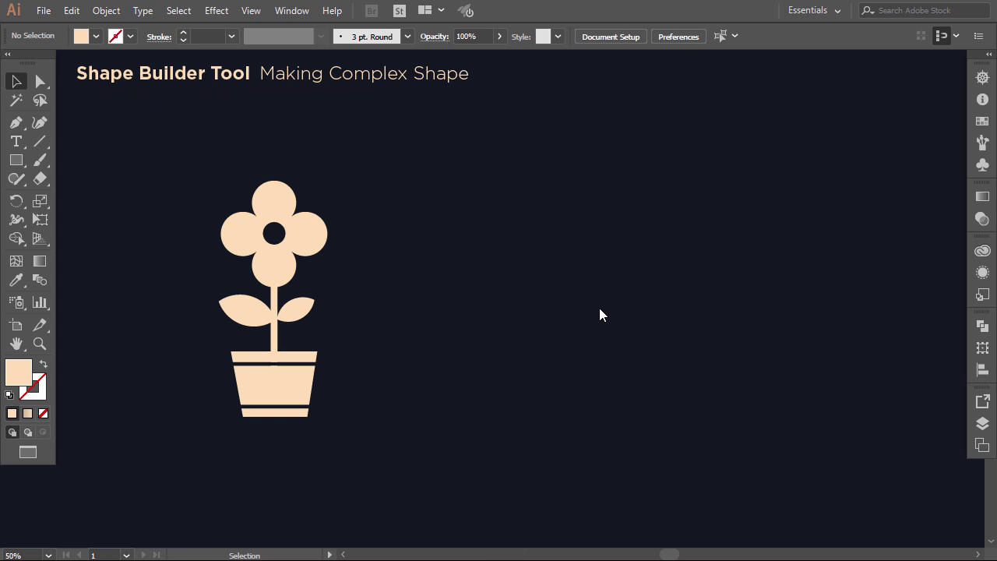
Draw a filled square to the right of the reference flower, level with its pot, as the base for a new pot.
left_click(21, 162)
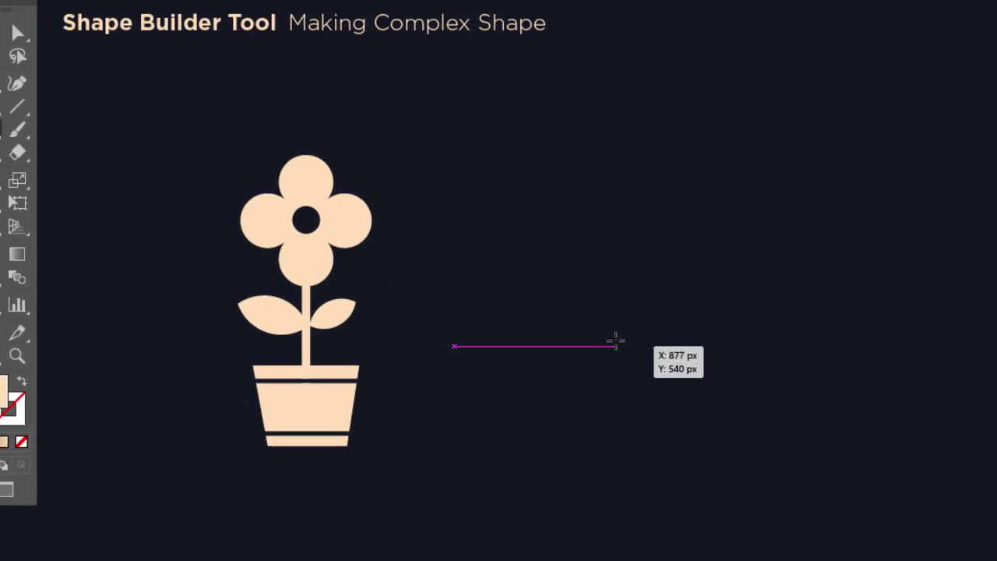
left_click_drag(647, 343, 727, 423)
left_click_drag(651, 421, 674, 441)
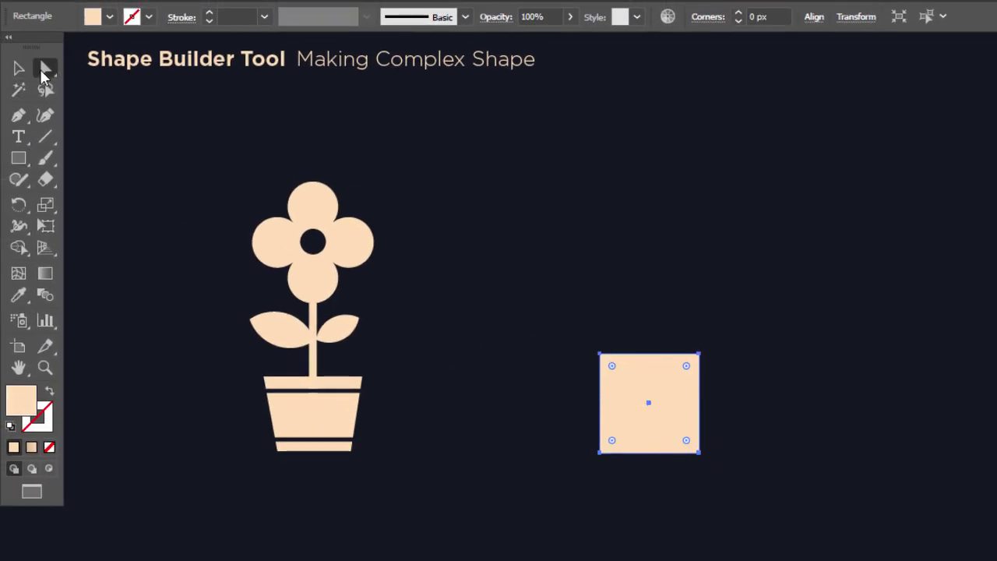
Taper the square into a pot by moving its two upper anchor points slightly outward with the Direct Selection tool.
left_click(43, 72)
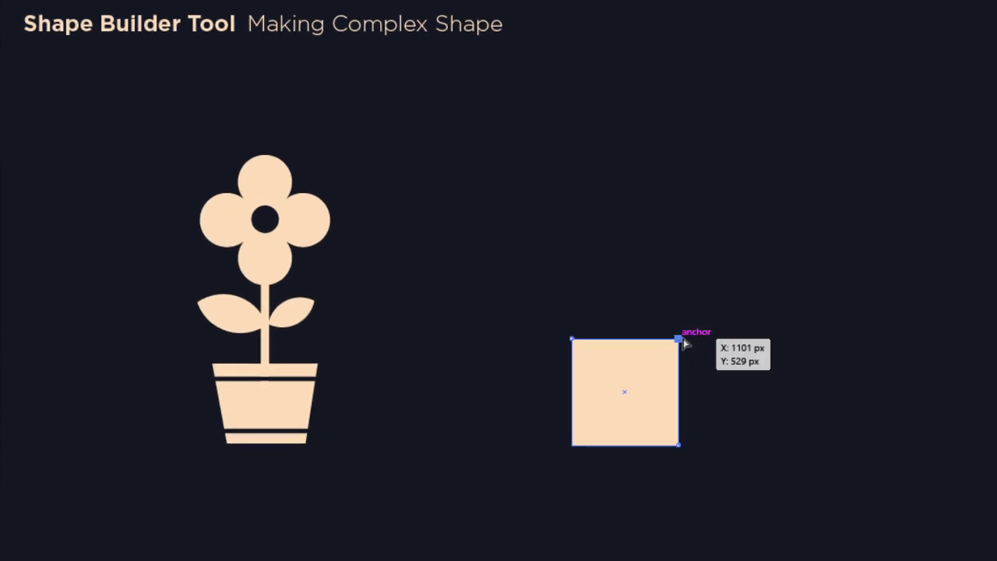
left_click_drag(683, 340, 687, 339)
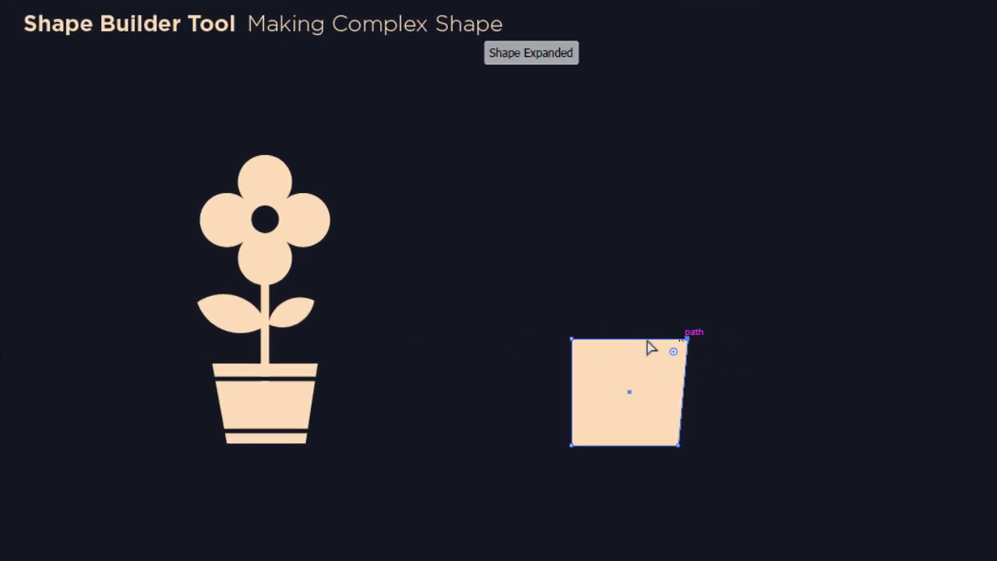
left_click(572, 339)
left_click_drag(572, 340, 560, 340)
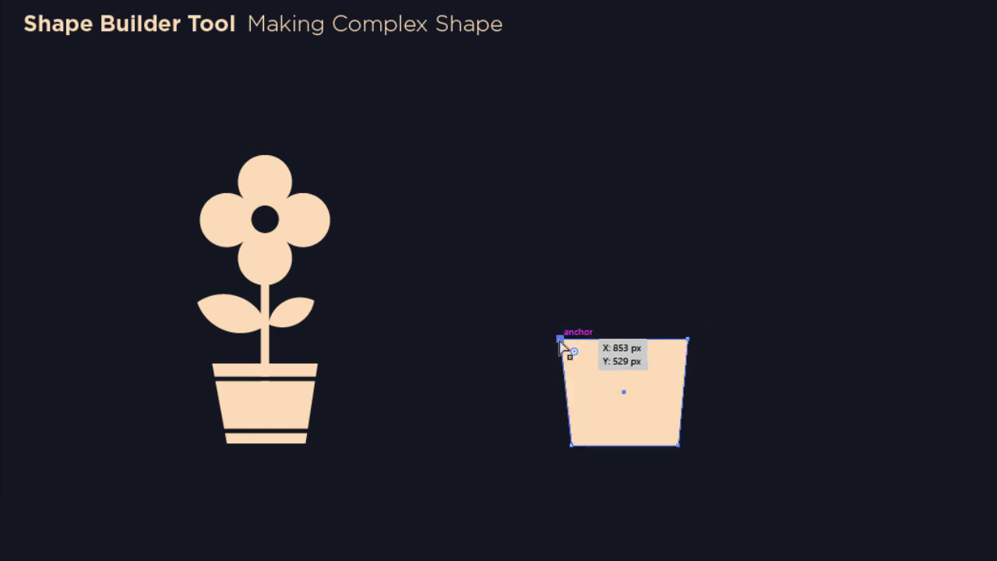
left_click(478, 337)
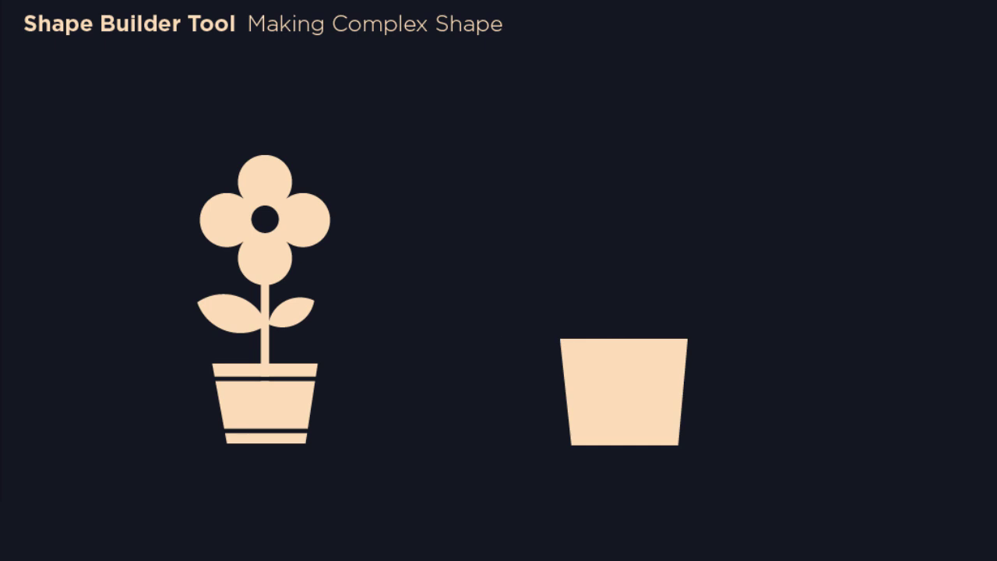
Scale the pot down proportionally and move it about 35 px straight down.
left_click(627, 419)
left_click_drag(628, 446, 639, 415)
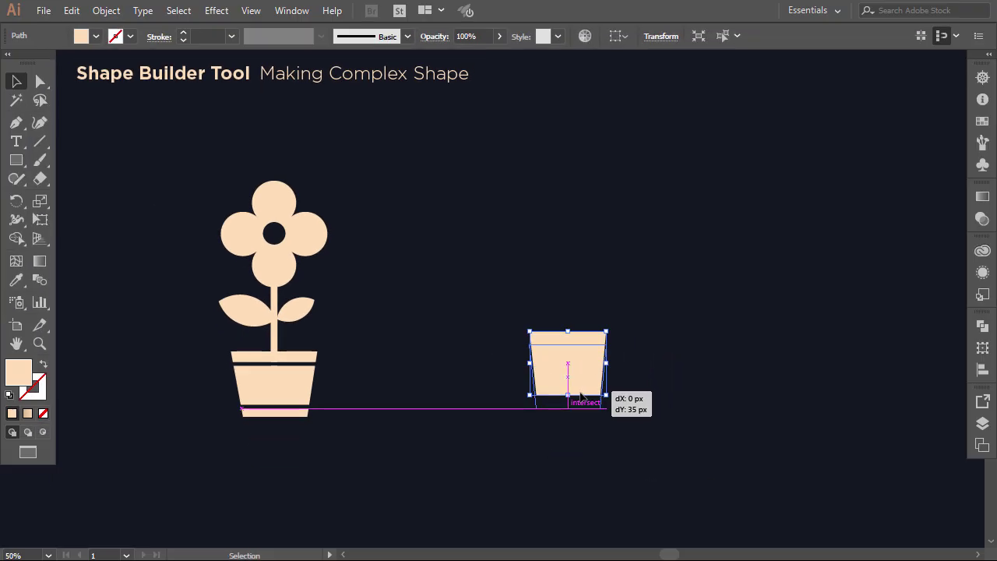
left_click_drag(580, 393, 580, 393)
left_click(632, 394)
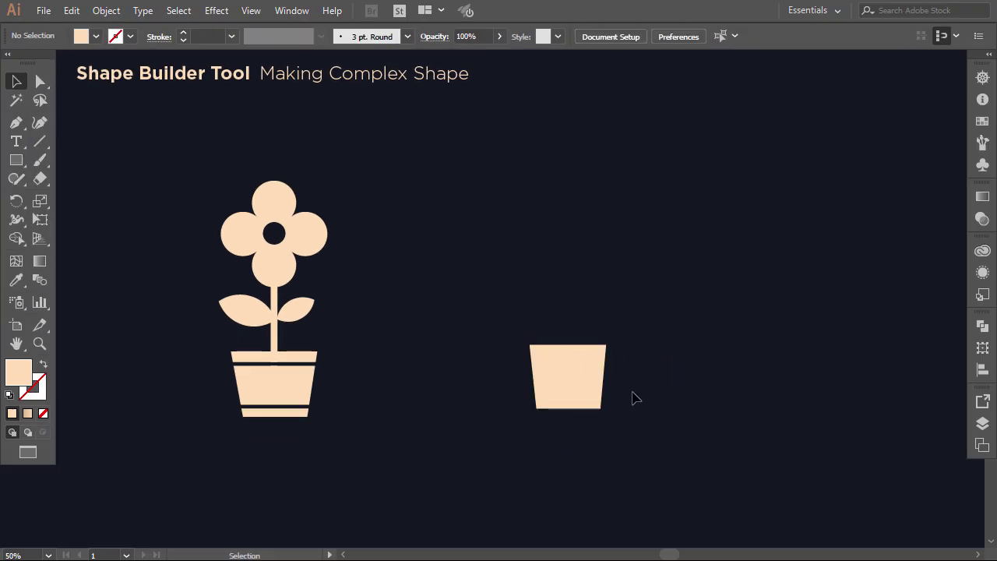
Draw a thin vertical rectangle as the flower stem, rising from inside the upper part of the pot.
left_click(18, 161)
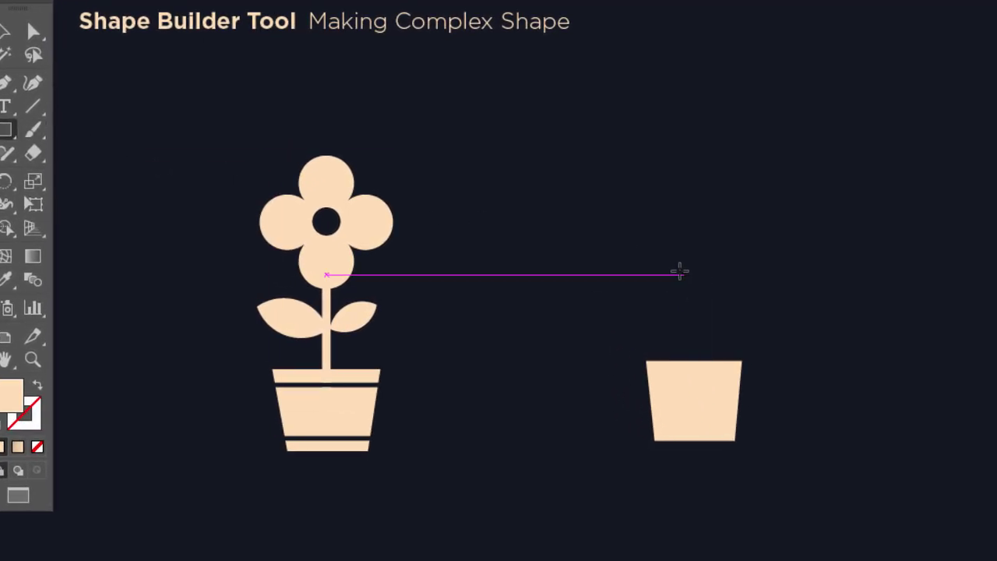
left_click_drag(617, 270, 621, 382)
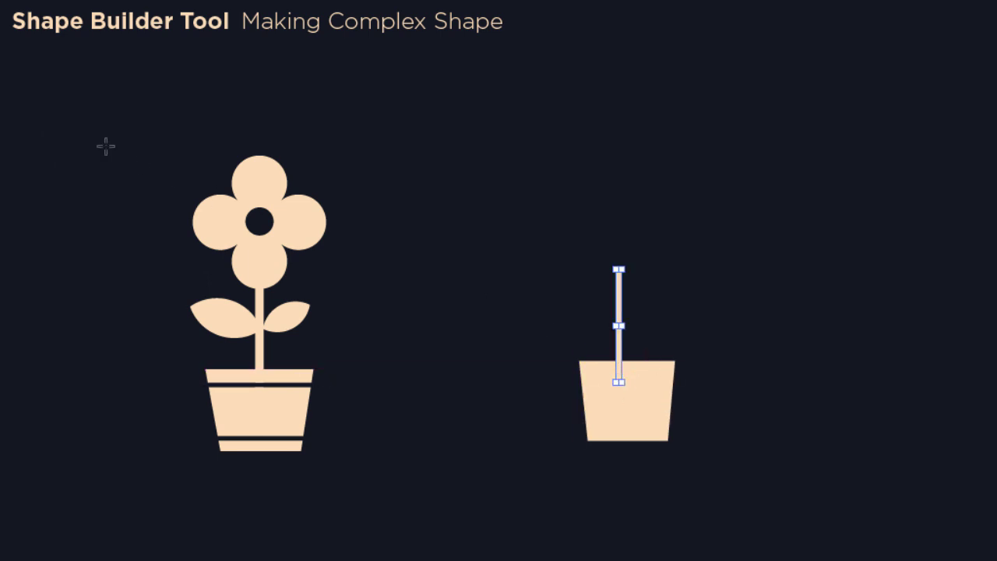
Centre the stem and pot horizontally on each other and move both slightly lower.
left_click_drag(592, 290, 663, 414)
left_click(692, 7)
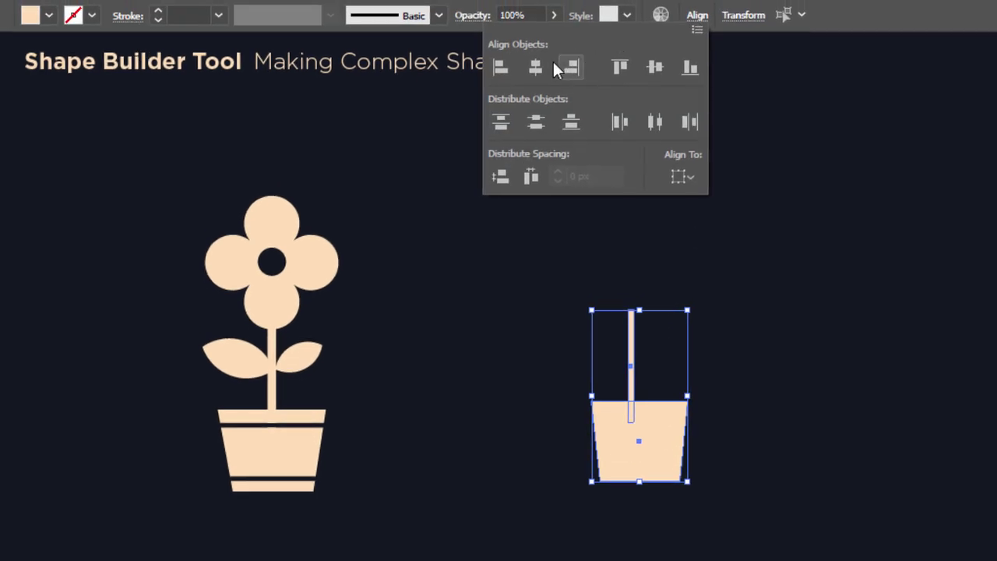
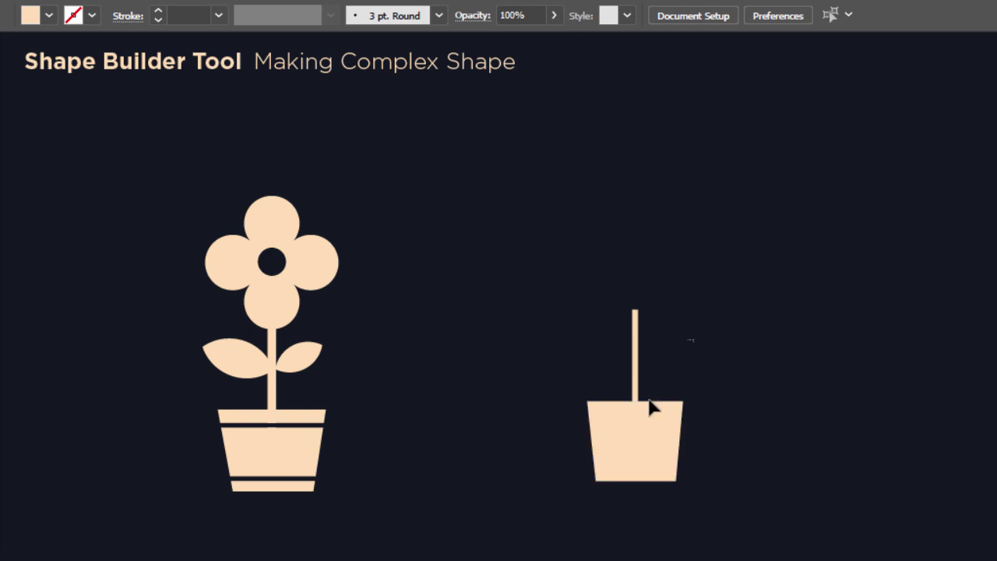
left_click_drag(649, 399, 645, 461)
left_click(742, 439)
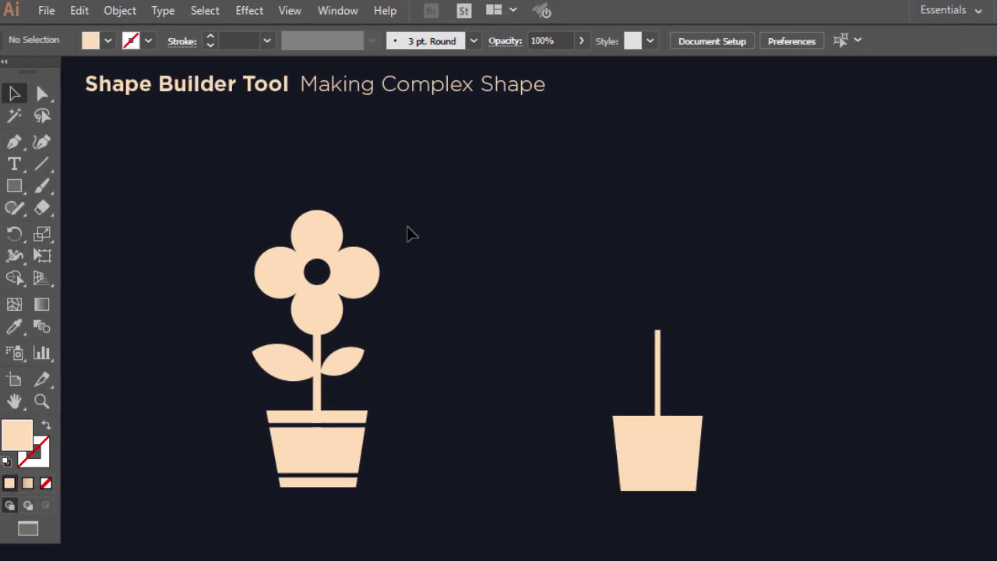
Draw a filled circle about 90 px wide above the stem and duplicate it into a two-by-two grid of touching circles.
left_click(14, 185)
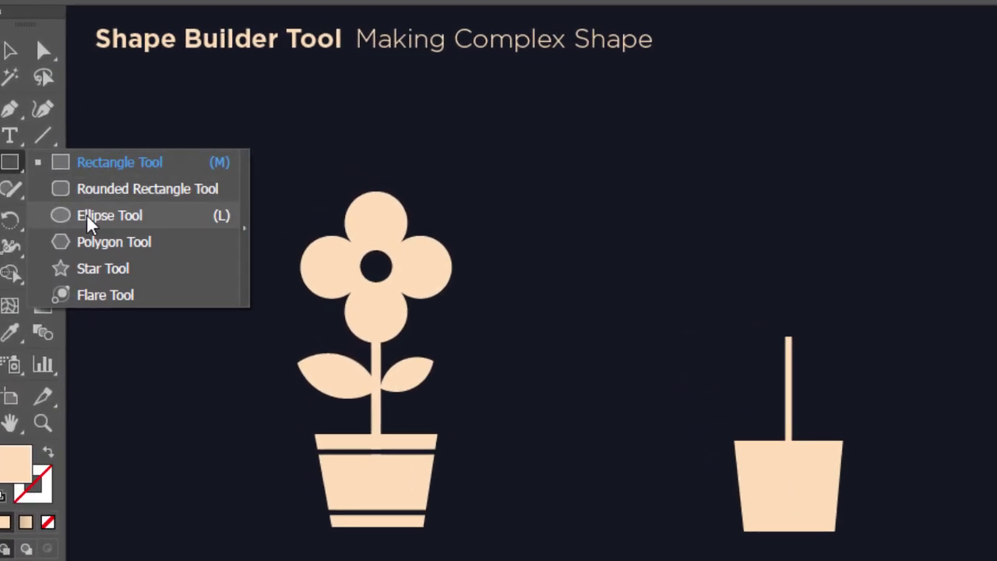
left_click(86, 214)
left_click_drag(766, 208, 794, 227)
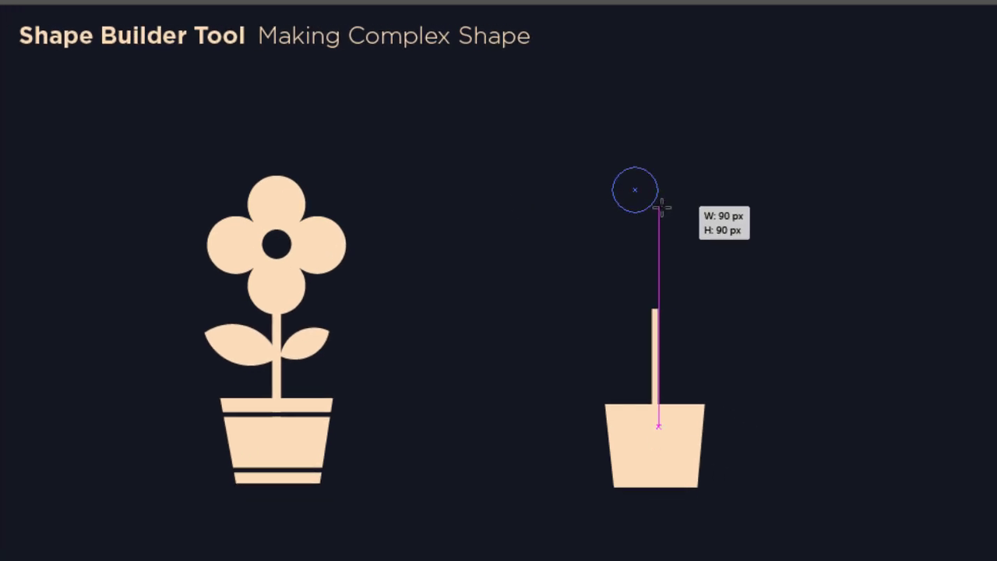
left_click_drag(661, 206, 700, 206)
left_click(133, 119)
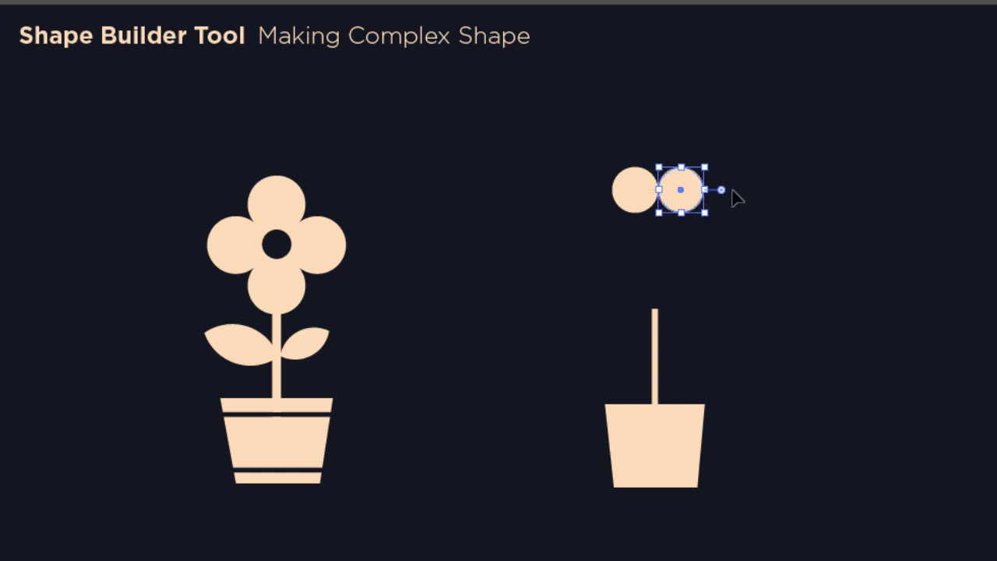
left_click_drag(638, 222, 690, 250)
Select the four circles and merge them with their central gap into one flower shape using the Shape Builder tool.
left_click_drag(741, 170, 627, 226)
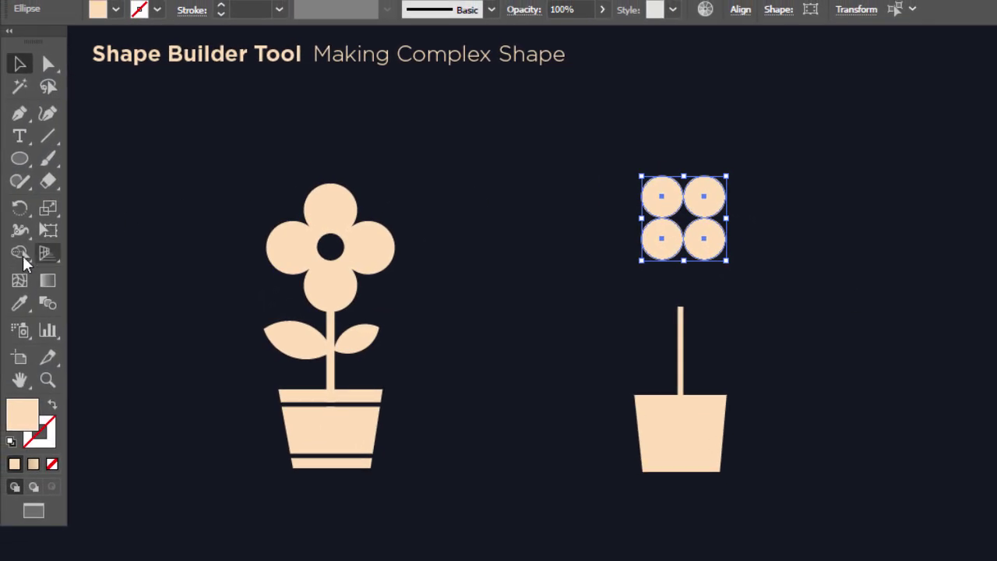
left_click(21, 255)
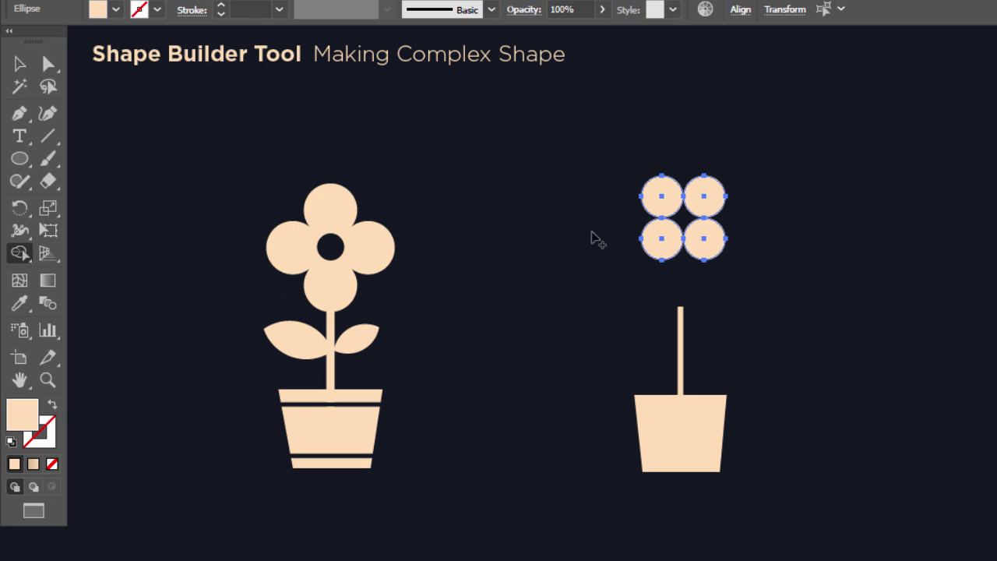
mouse_move(663, 232)
left_mouse_down()
mouse_move(669, 207)
mouse_move(689, 203)
mouse_move(694, 243)
mouse_move(694, 234)
left_mouse_up()
Rotate the flower head 45 degrees and place it so its lowest petal overlaps the top of the stem.
key("v")
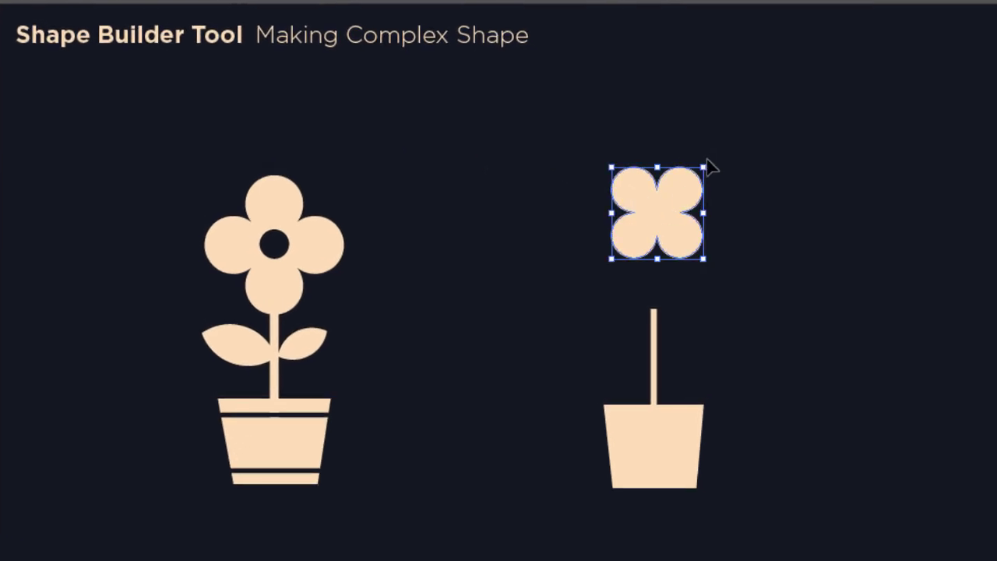
left_click_drag(712, 162, 736, 201)
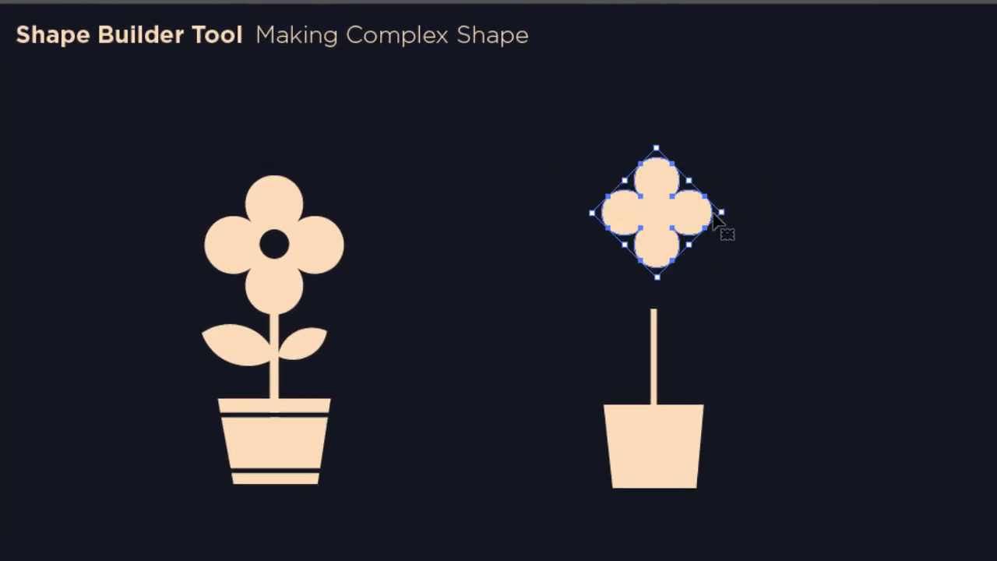
left_click_drag(675, 224, 672, 275)
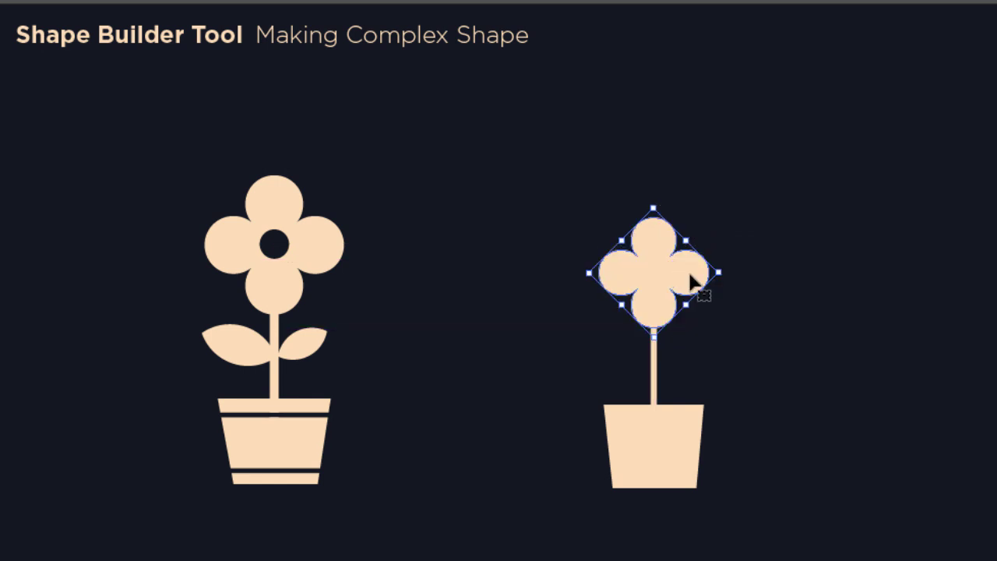
Select the flower head, stem and pot and centre them horizontally on each other.
left_click_drag(738, 279, 635, 419)
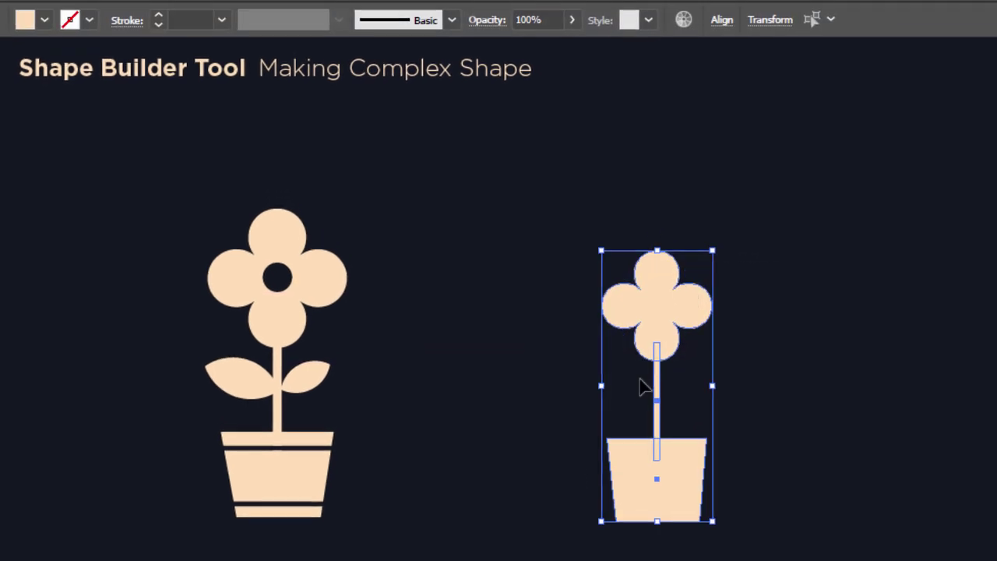
left_click(717, 30)
left_click(553, 78)
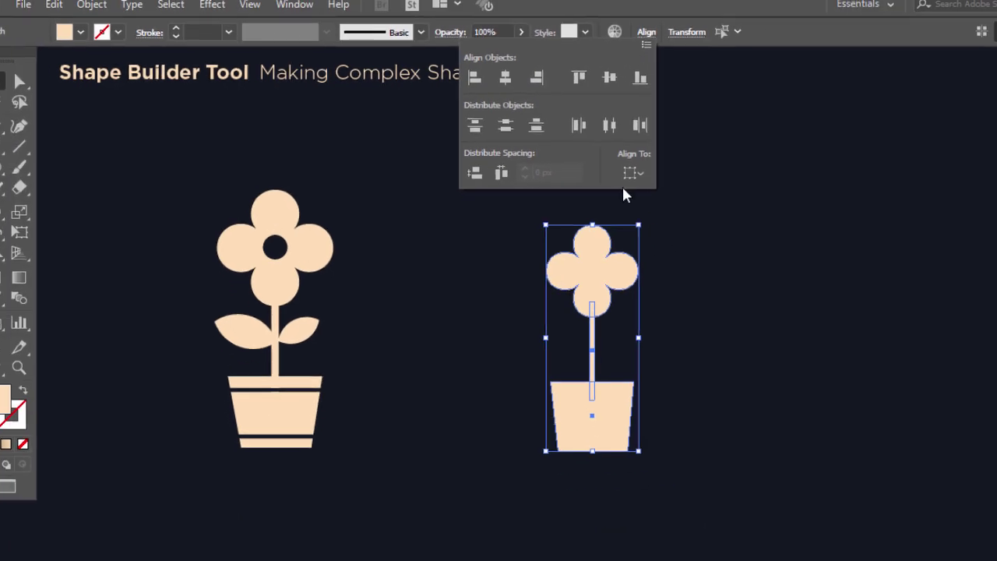
left_click(787, 335)
left_click(648, 333)
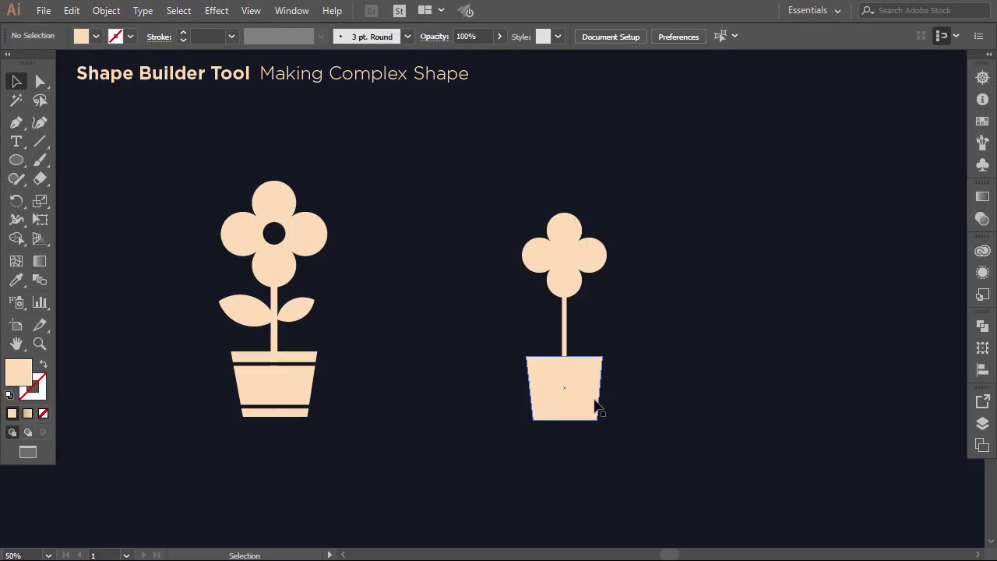
Scale the pot down a little, keeping it centred under the stem with its rim at the same height.
left_click(597, 402)
left_click_drag(565, 419, 569, 411)
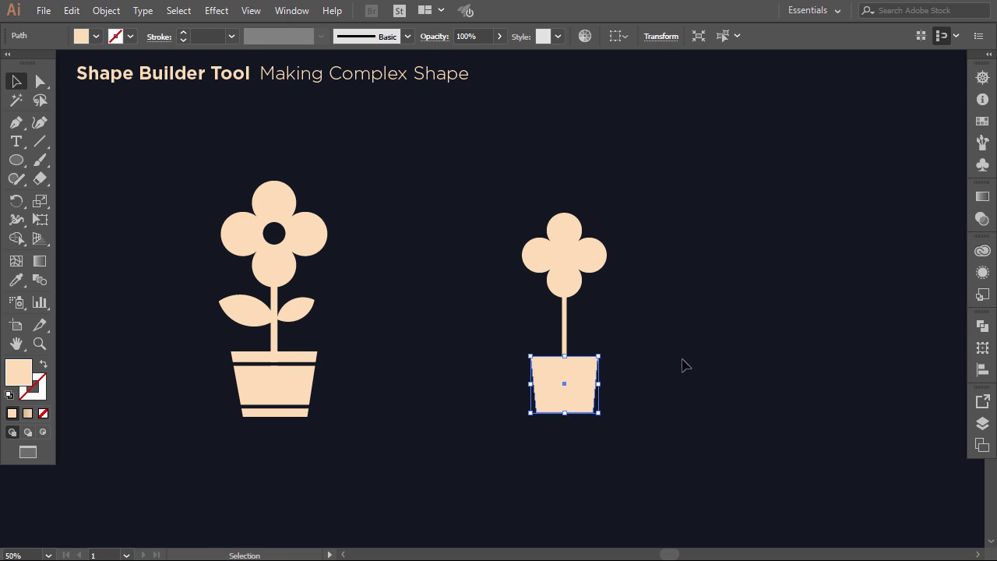
left_click(685, 363)
Draw a filled circle to the right of the new flower and place a copy beside it, overlapping by half its width.
key("l")
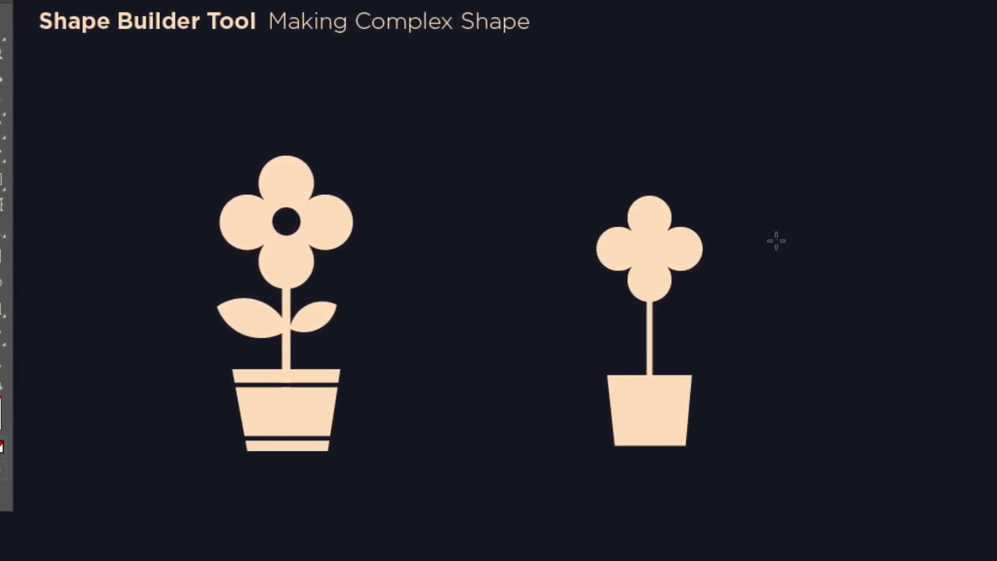
left_click_drag(788, 212, 830, 273)
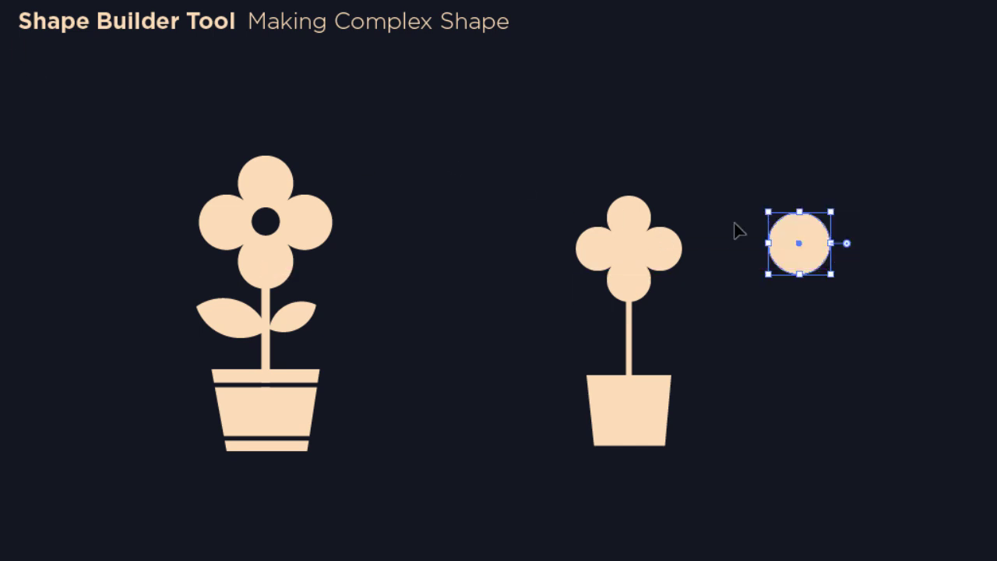
left_click_drag(831, 243, 866, 246)
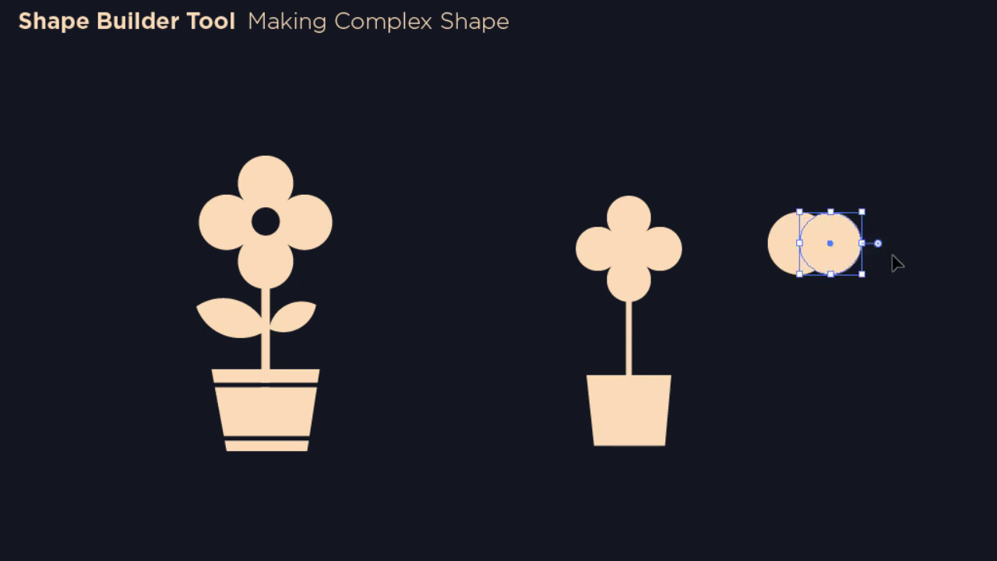
Select both overlapping circles and extract their lens-shaped overlap as a separate leaf shape with the Shape Builder tool.
left_click_drag(920, 183, 771, 287)
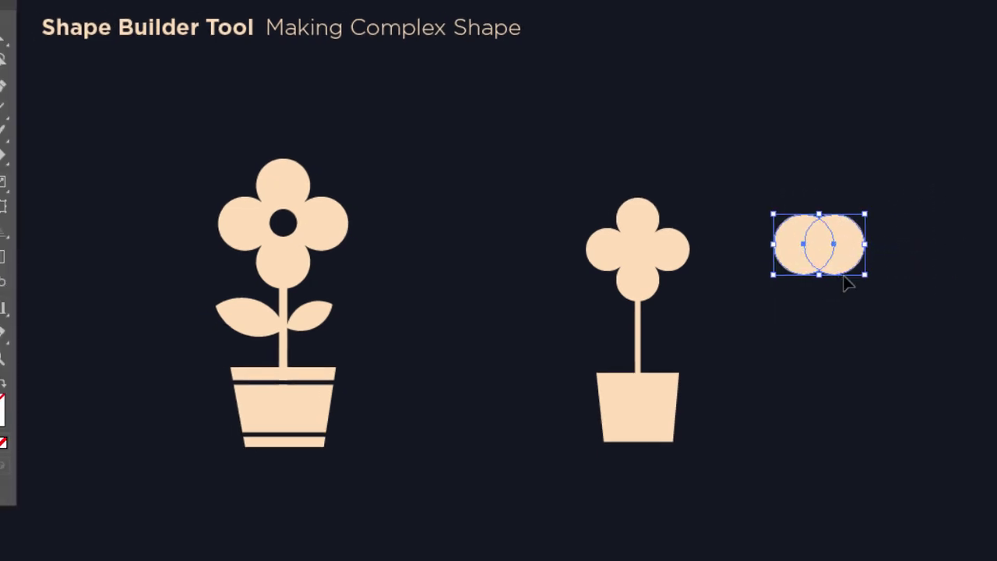
left_click(19, 232)
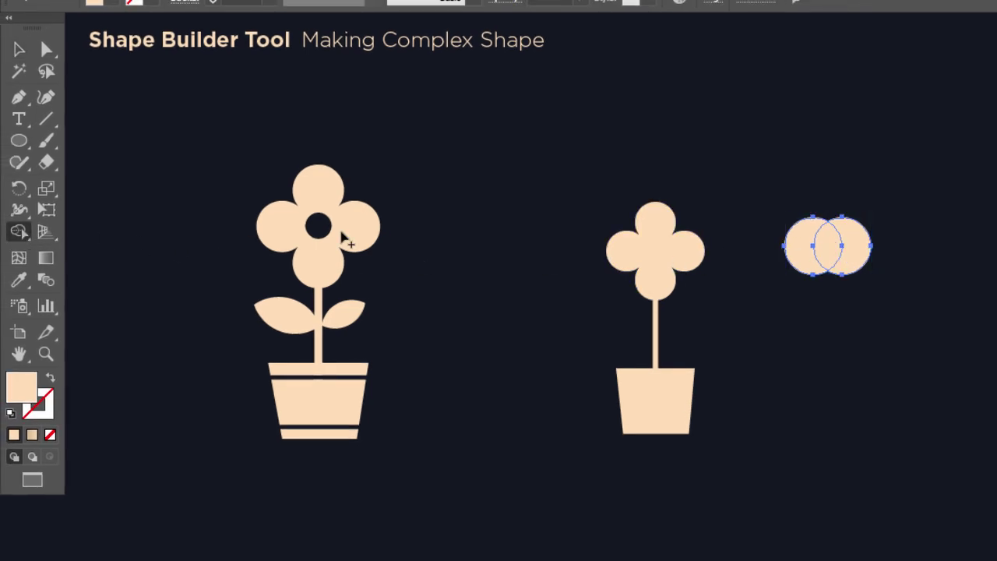
left_click(827, 251)
Move the extracted leaf to the left of the stem and rotate it about 45 degrees counterclockwise.
left_click(19, 49)
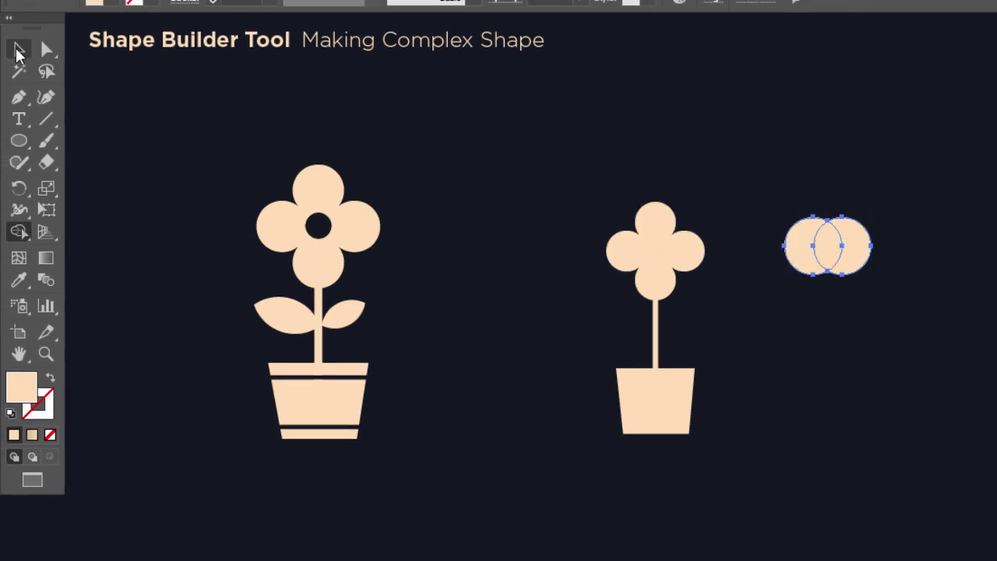
left_click(749, 217)
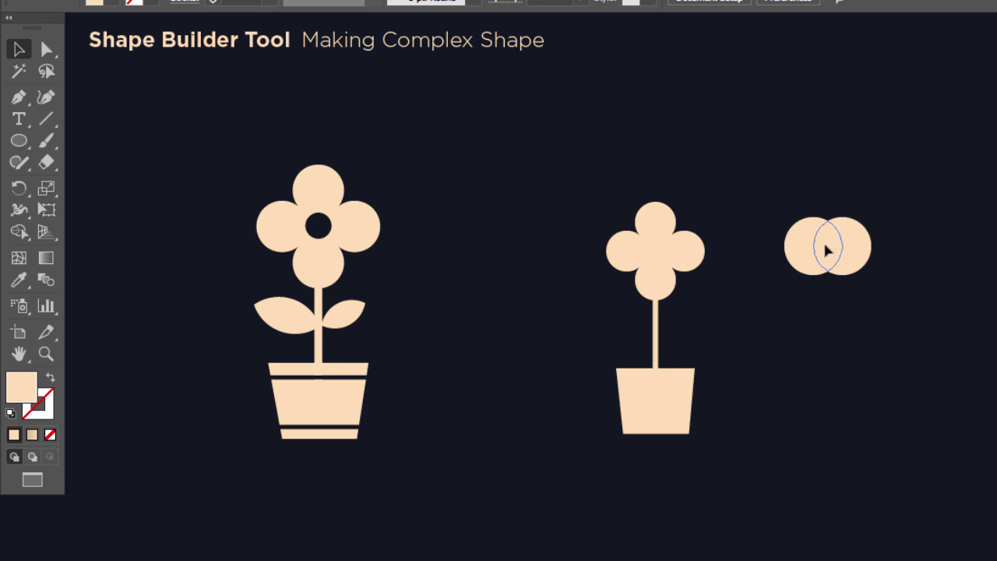
left_click_drag(825, 249, 611, 322)
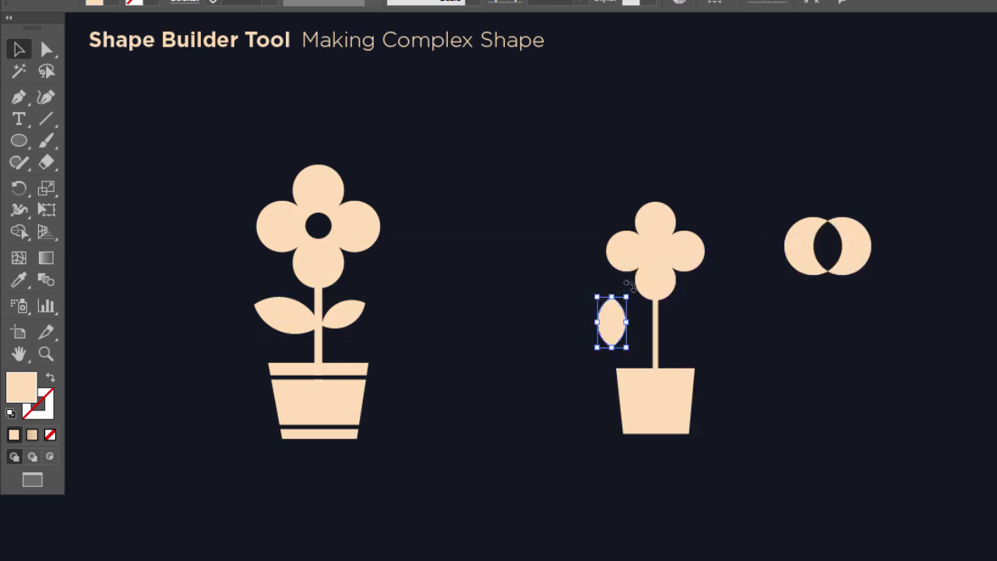
left_click_drag(617, 287, 588, 286)
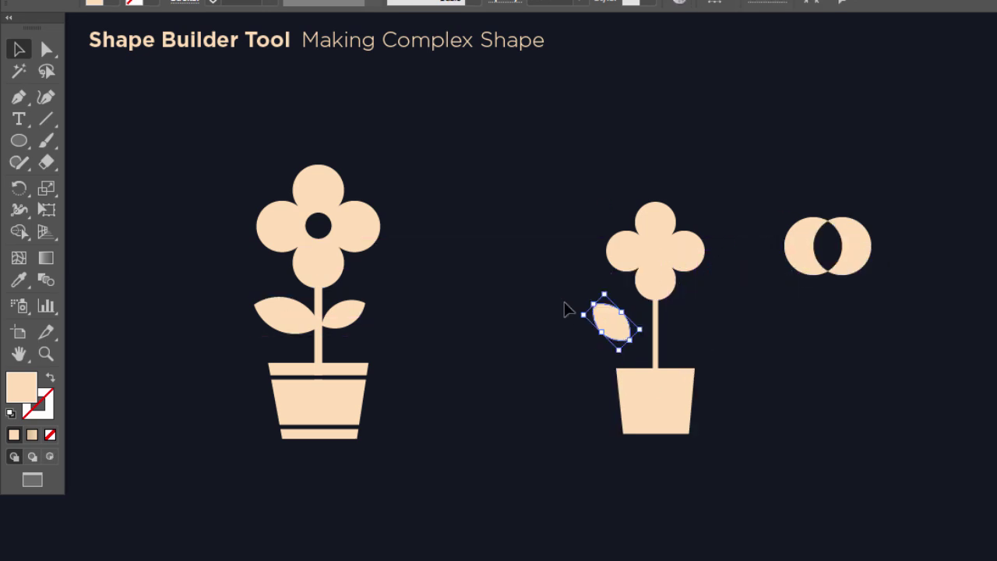
Move the leaf against the left side of the new flower's stem and rotate it to a flatter angle.
left_click(564, 303)
left_click_drag(616, 321, 637, 333)
left_click_drag(614, 292, 605, 295)
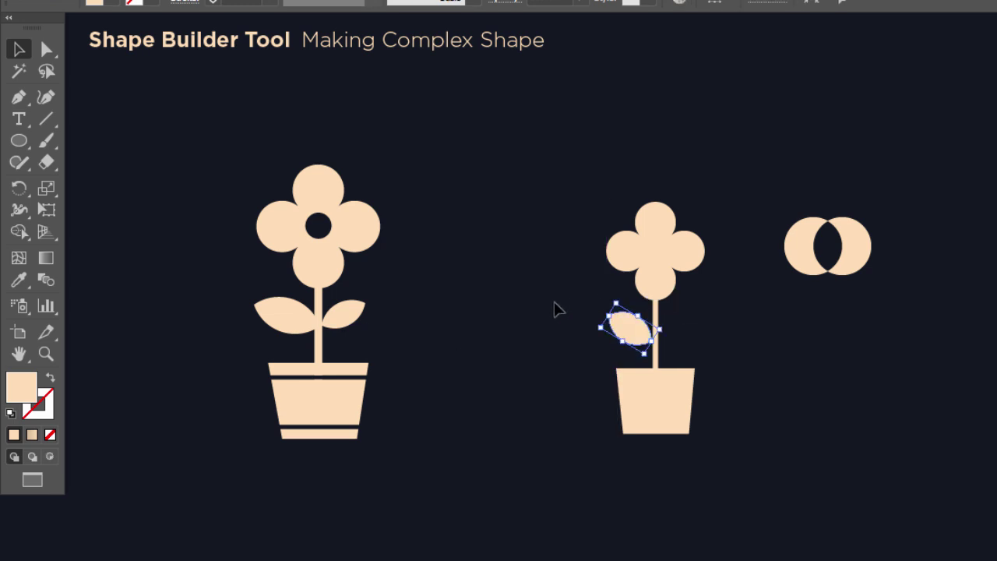
left_click(544, 304)
Place a smaller copy of the leaf on the right side of the stem, angled upward and outward.
left_click(632, 338)
left_click_drag(609, 315, 622, 370)
mouse_move(674, 321)
left_mouse_down()
mouse_move(658, 329)
mouse_move(677, 347)
mouse_move(685, 308)
left_mouse_up()
left_click(655, 336)
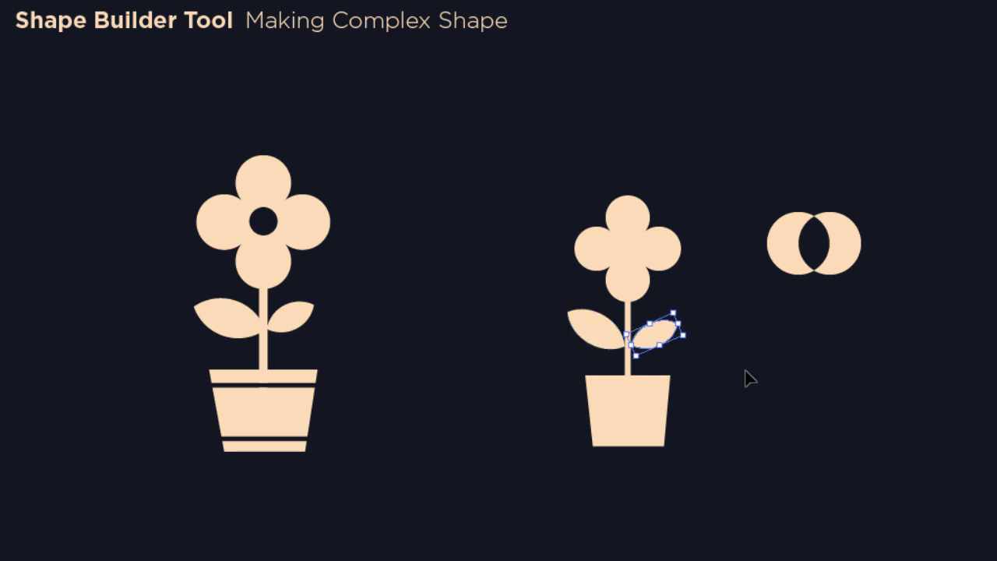
left_click(810, 369)
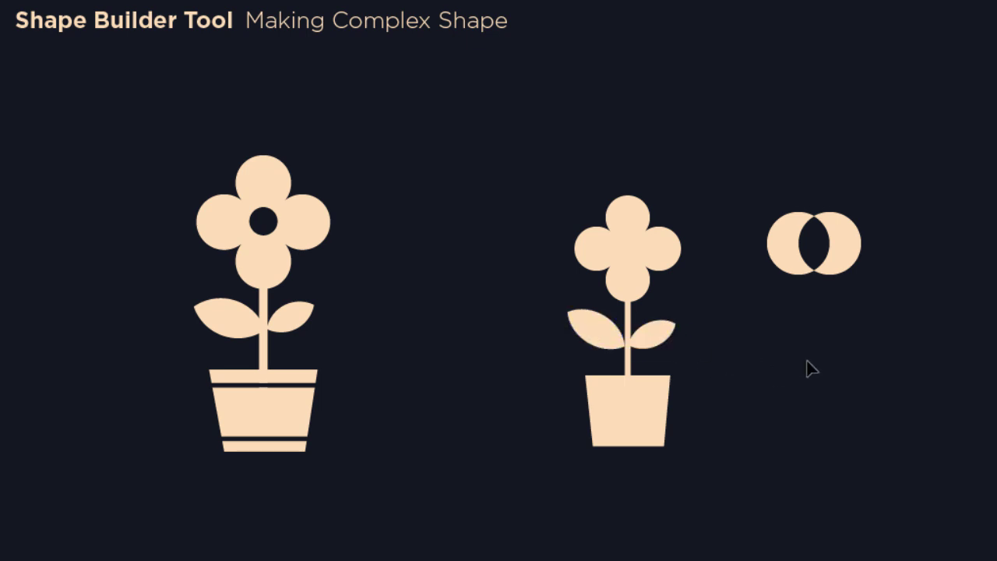
Delete the leftover circle pieces beside the new flower and draw a small circle centred on its petals.
left_click_drag(973, 161, 778, 280)
key("Delete")
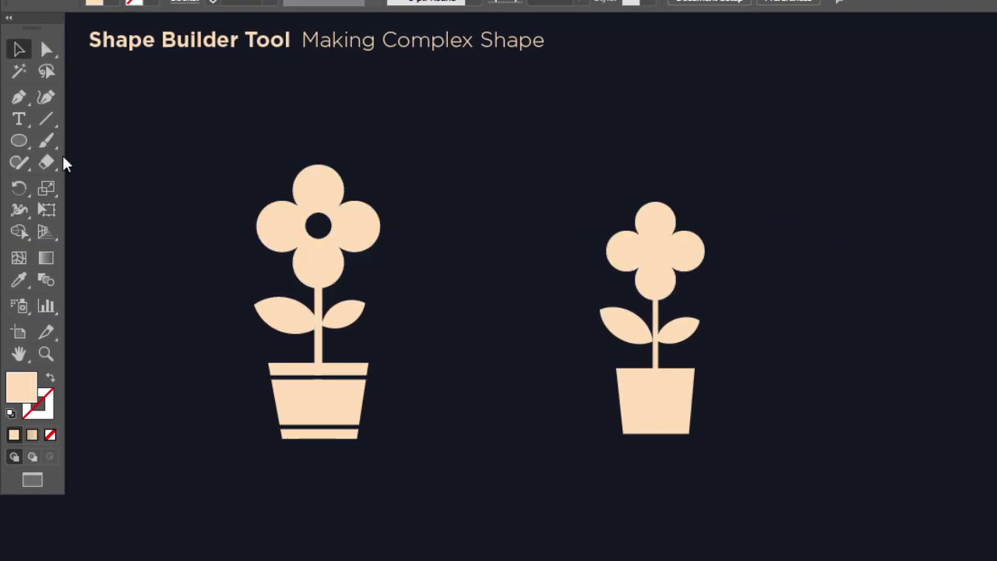
left_click(20, 142)
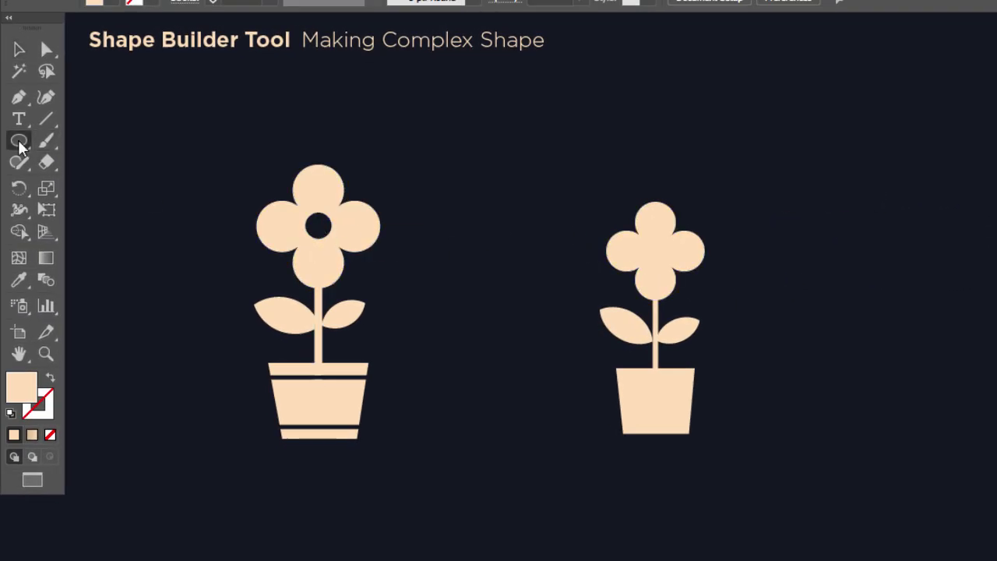
mouse_move(651, 248)
left_mouse_down()
mouse_move(659, 265)
mouse_move(641, 265)
left_mouse_up()
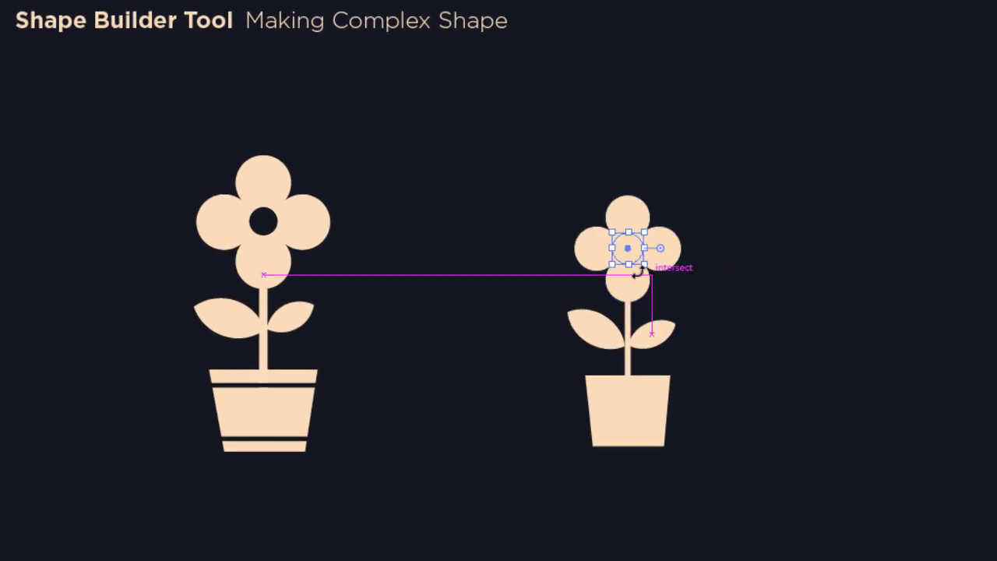
left_click(480, 290)
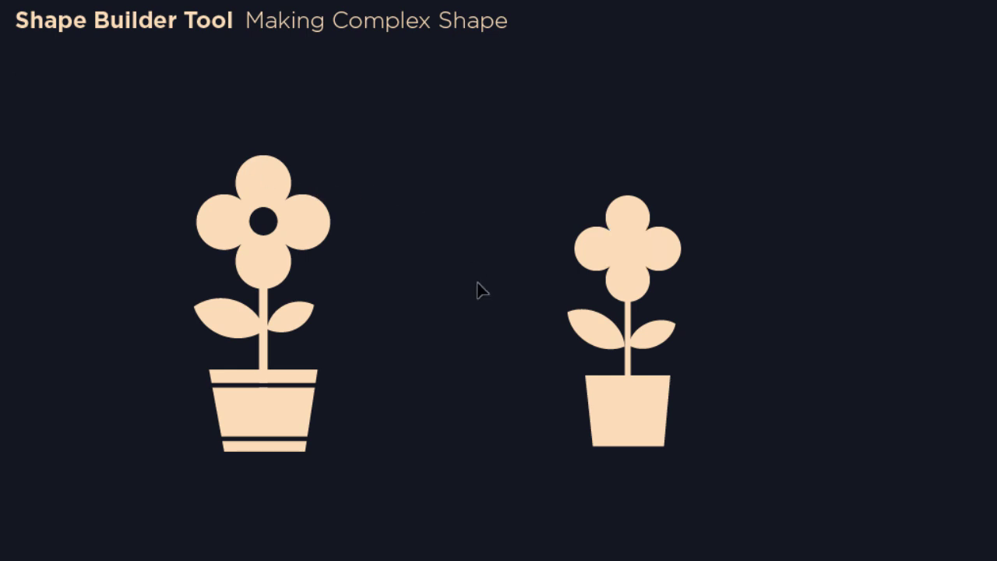
Select the new flower head with its small centre circle and cut the circle out with the Shape Builder tool.
left_click_drag(645, 234, 676, 247)
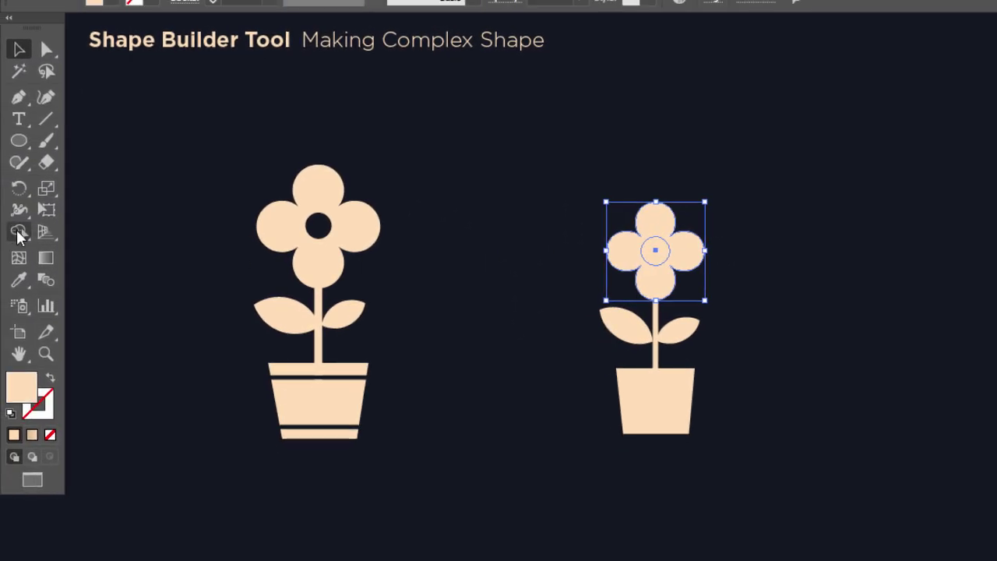
left_click(18, 231)
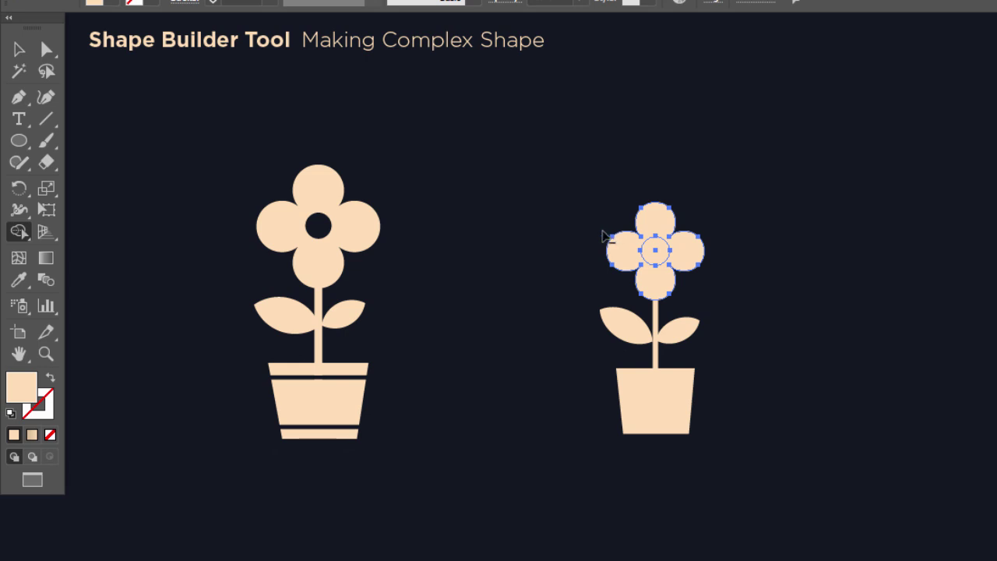
left_click(657, 250, "alt")
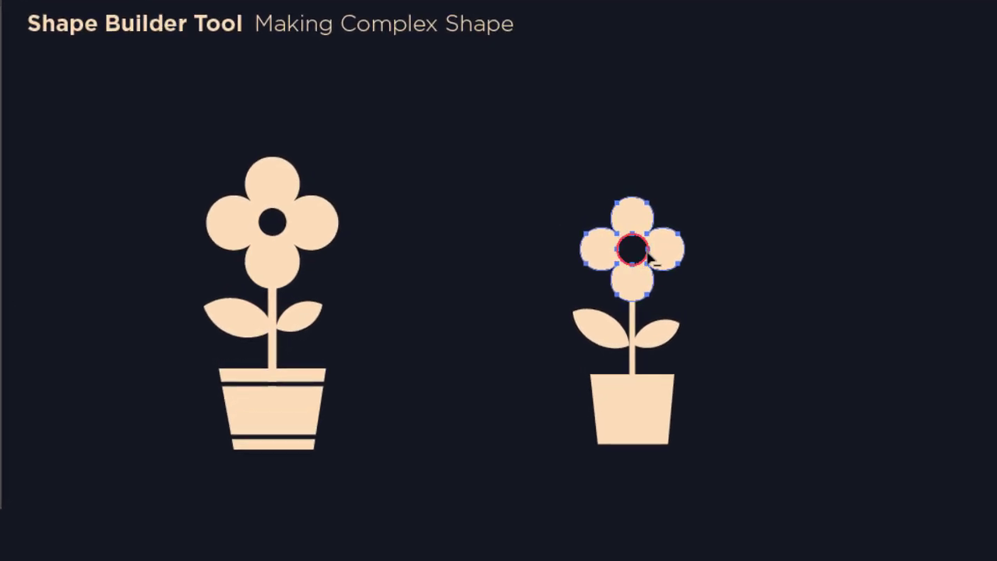
key("v")
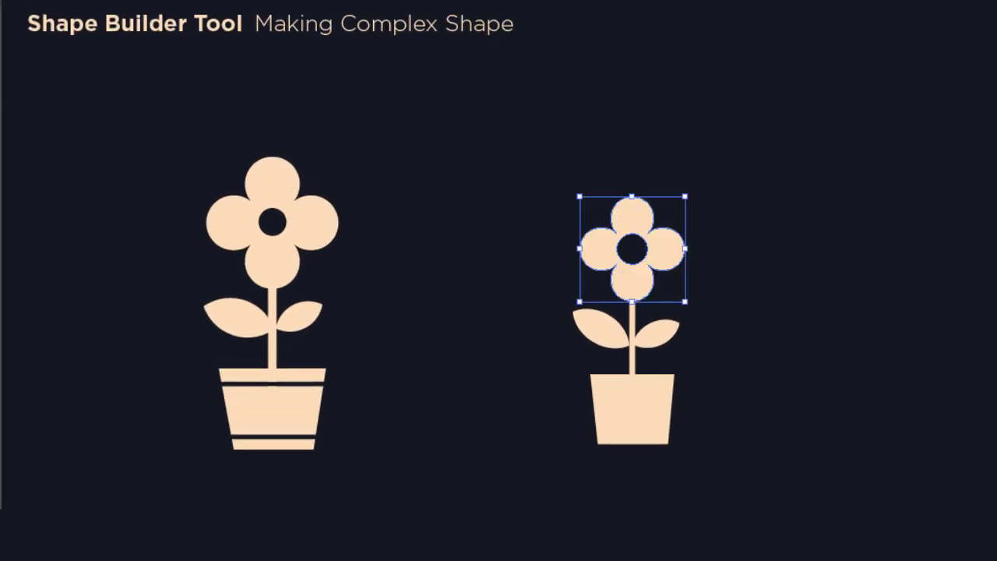
left_click(423, 201)
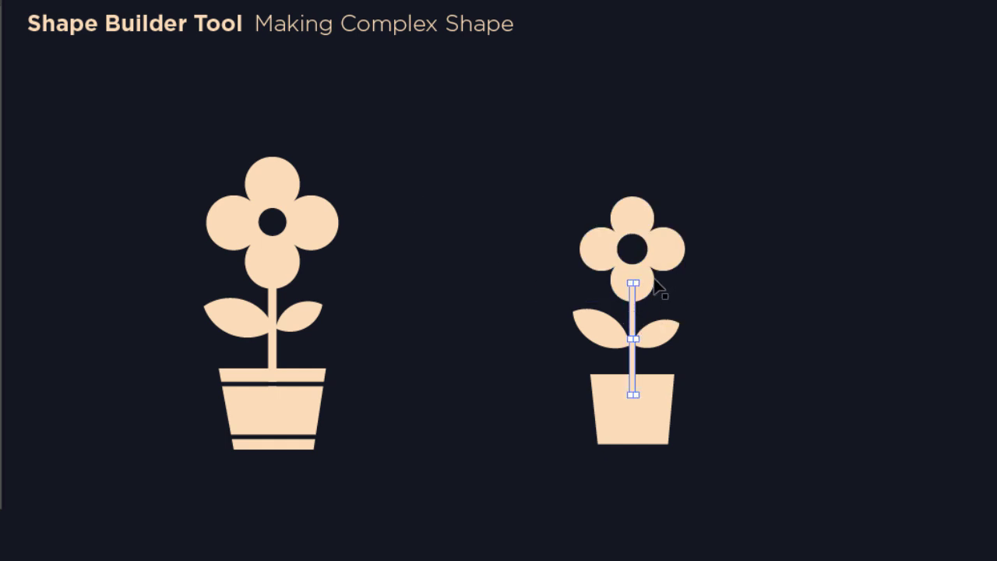
left_click(701, 375)
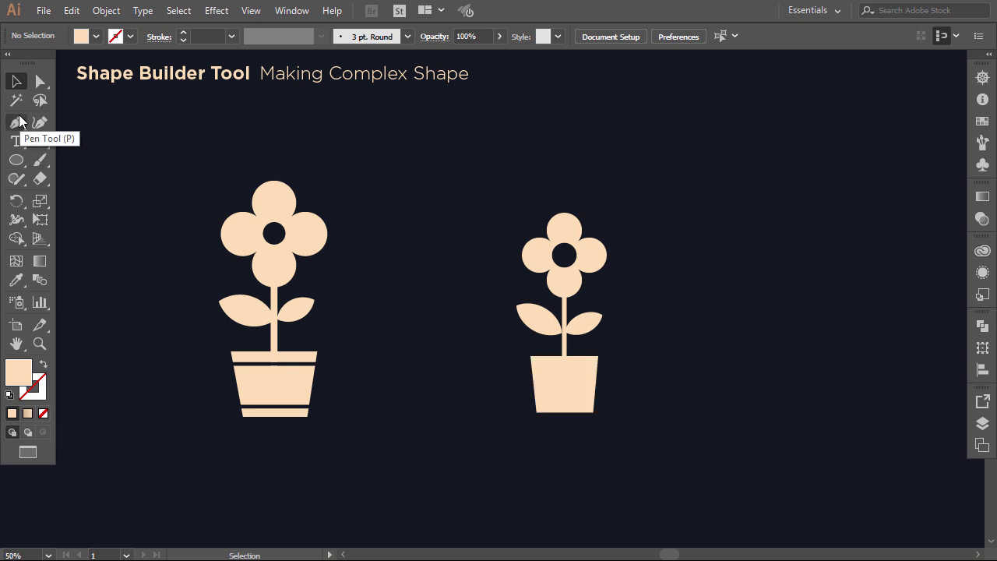
Draw a thin horizontal rectangle across the new pot just below its rim and place a copy near the pot's base.
left_click(16, 178)
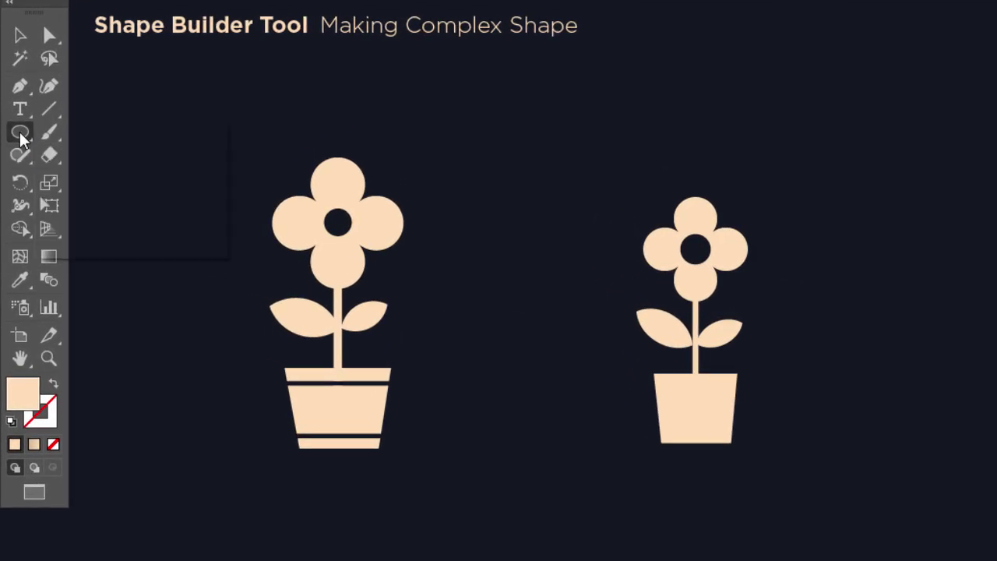
left_click_drag(19, 132, 107, 131)
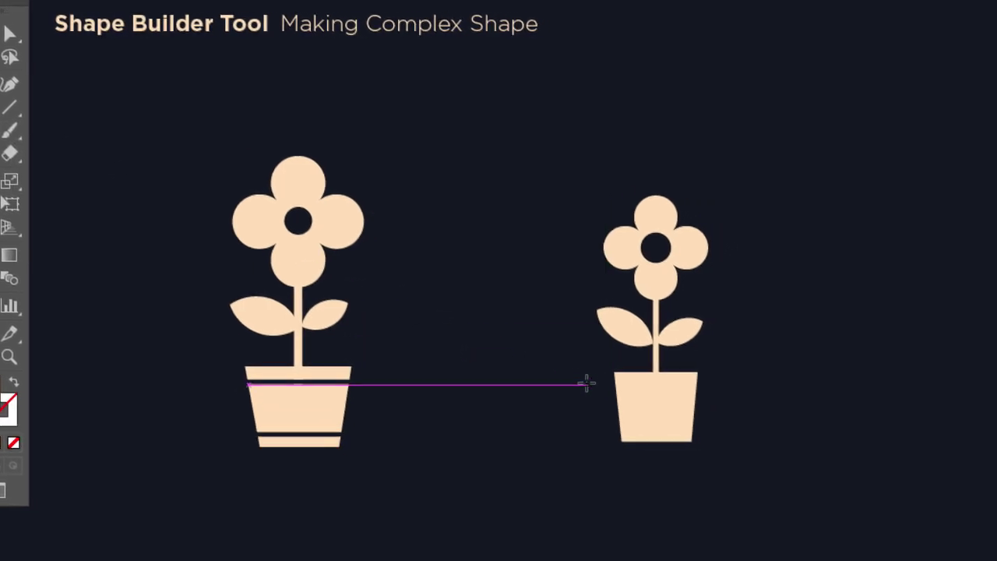
left_click_drag(625, 381, 761, 390)
left_click_drag(683, 386, 693, 381)
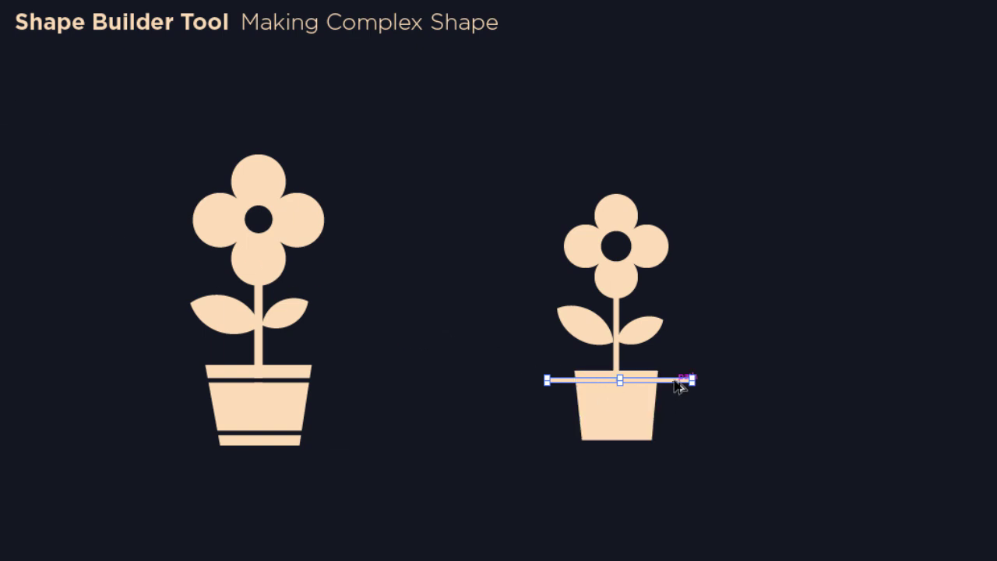
left_click_drag(676, 381, 604, 461)
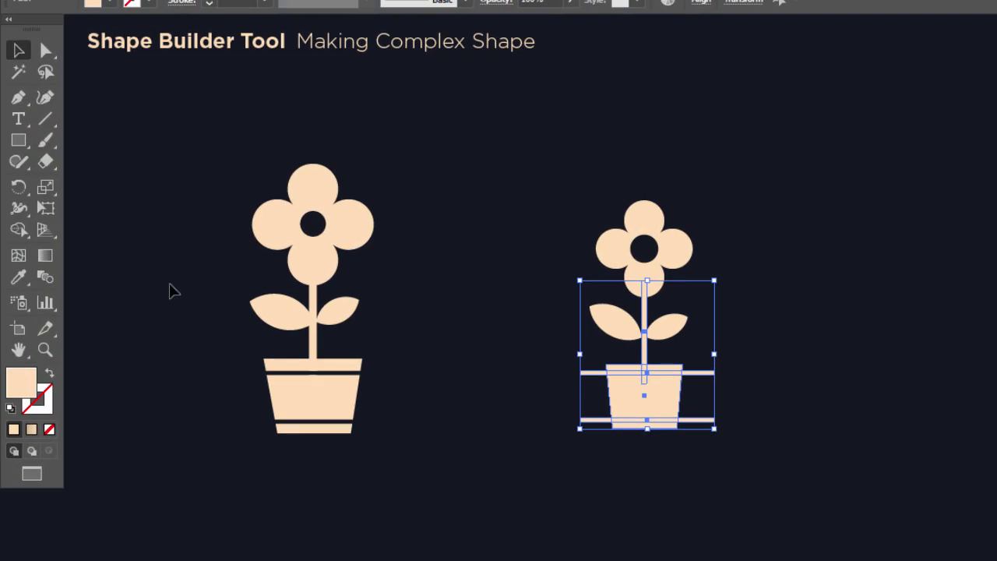
Subtract both horizontal strips from the selected pot and stem with the Shape Builder tool, leaving gaps near the rim and base.
left_click(19, 229)
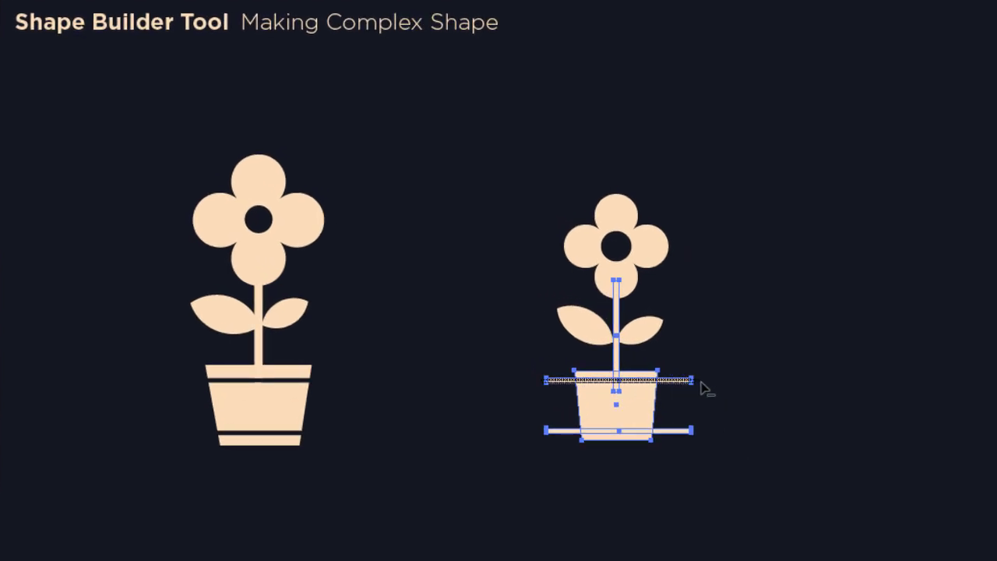
left_click_drag(701, 381, 703, 382)
left_click_drag(654, 440, 558, 435)
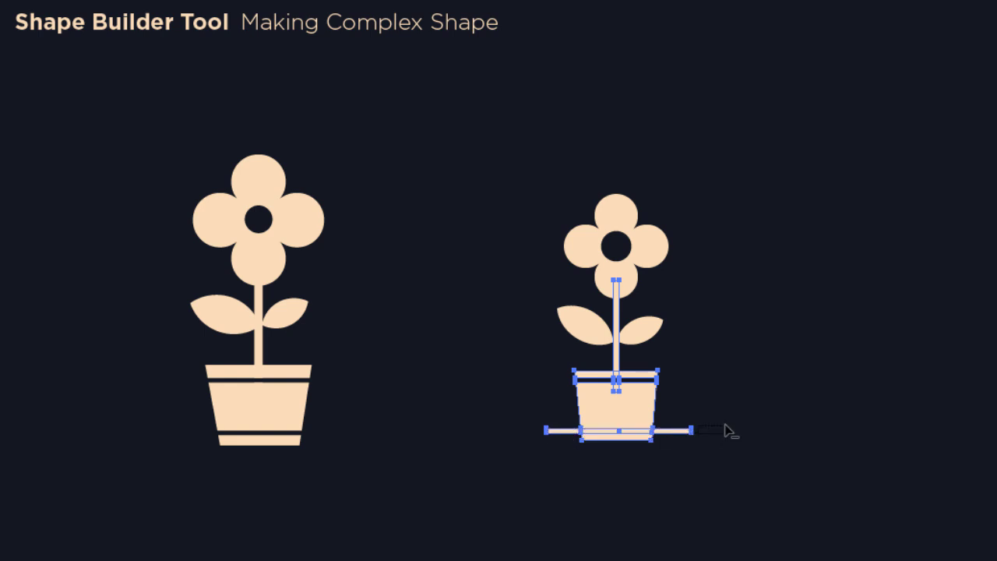